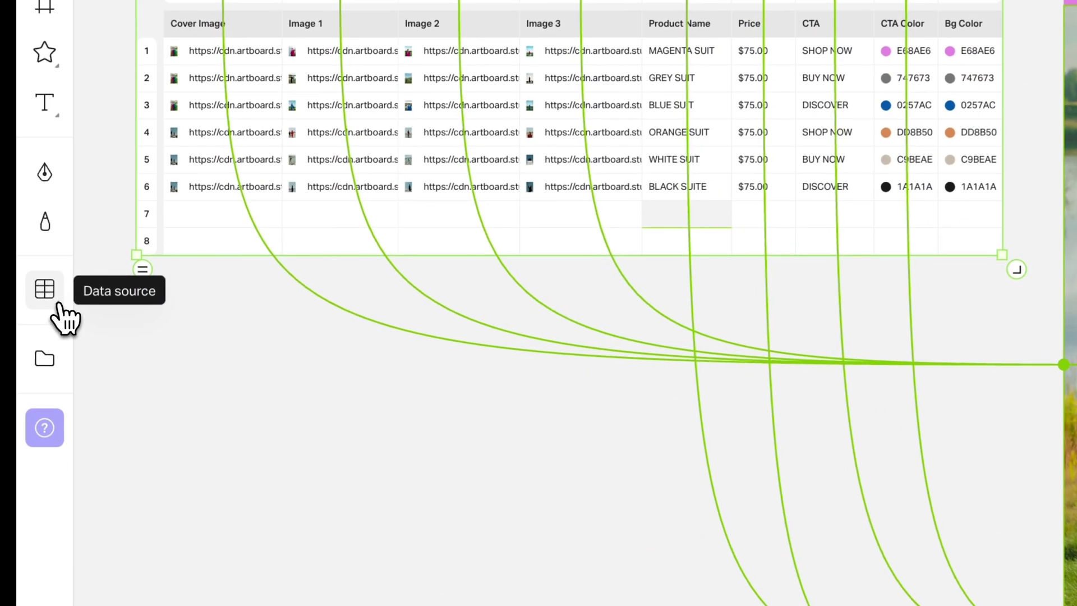
- Sync one story artboard per product row and bind the Product Name column to each story title
click(59, 306)
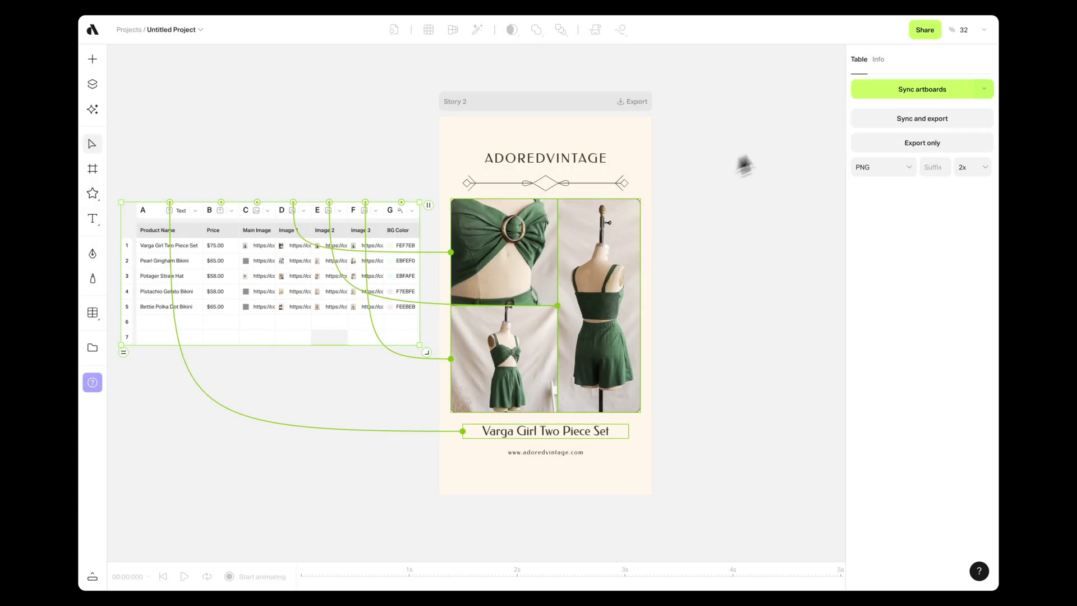
click(873, 100)
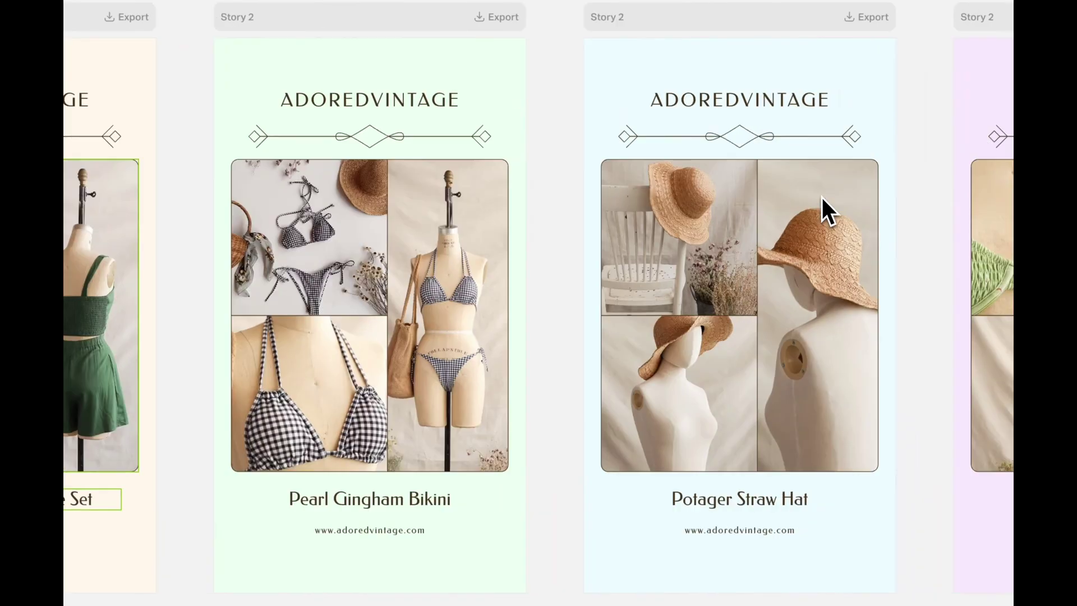
scroll(822, 198, right, 15)
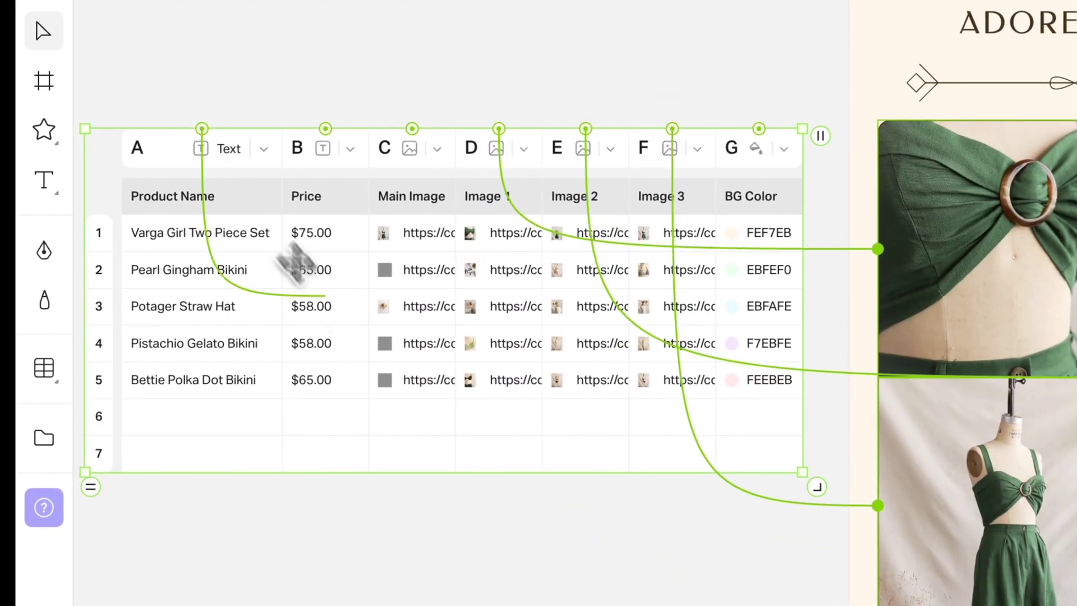
drag(294, 260, 574, 347)
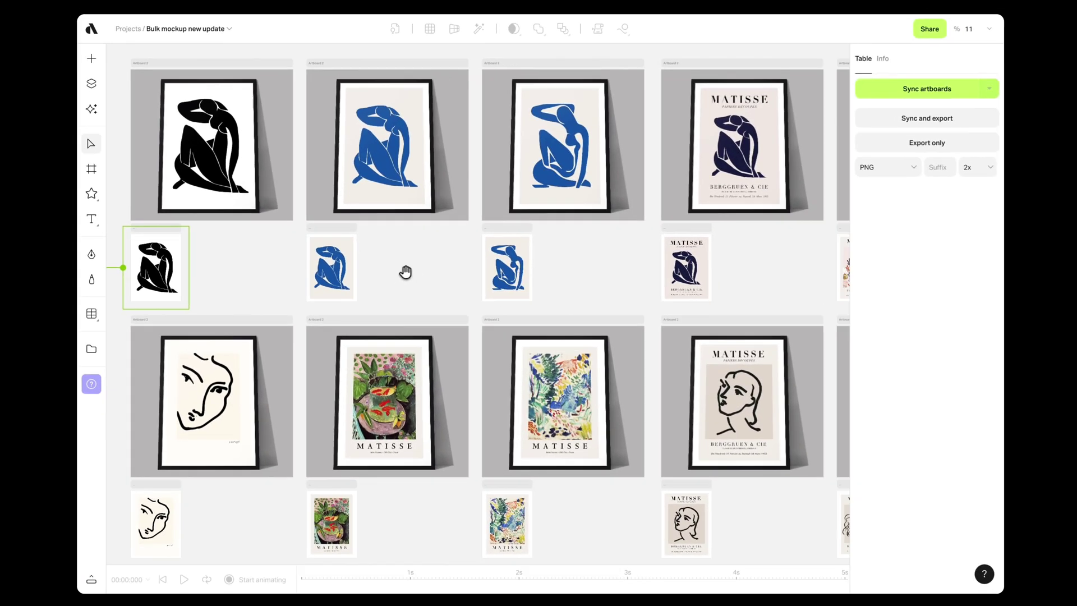
drag(406, 272, 388, 134)
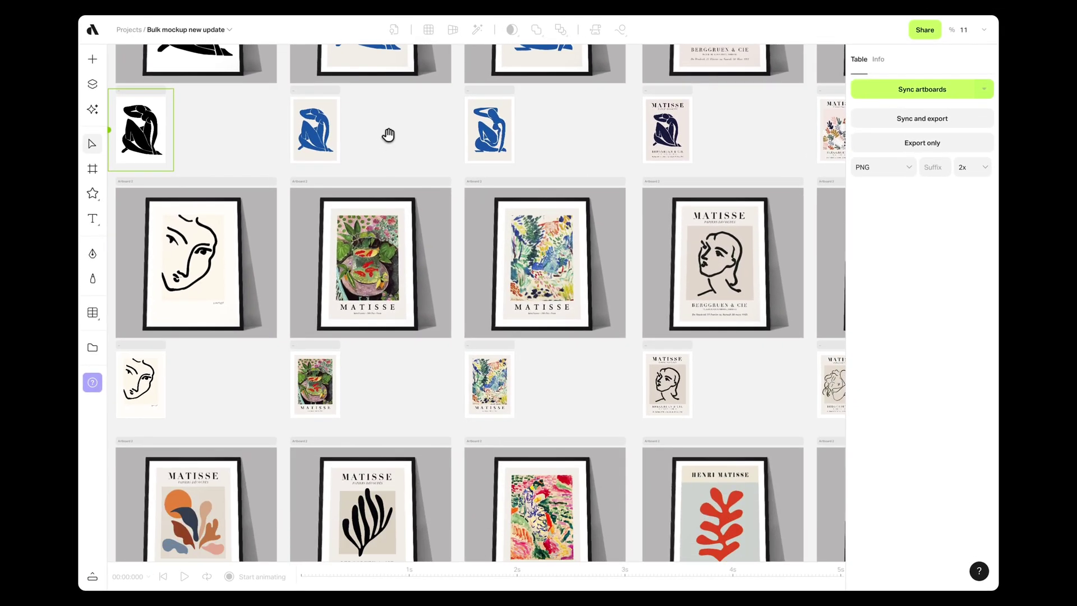
scroll(421, 264, down, 5)
drag(421, 264, 420, 72)
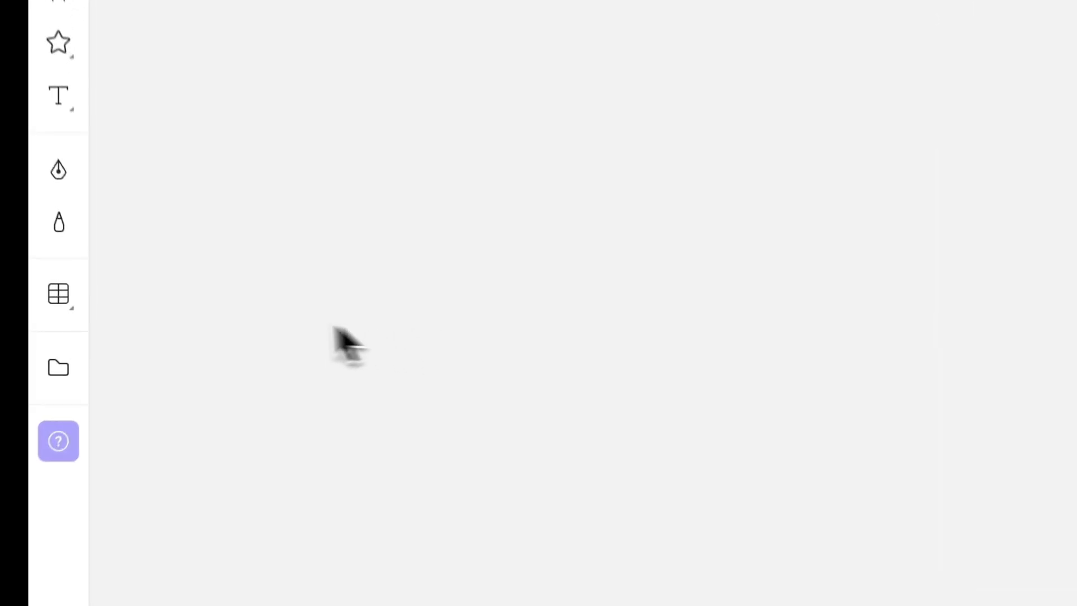
- Draw an empty 21-row table on the canvas with Draw Empty Table and fit it to view
click(64, 309)
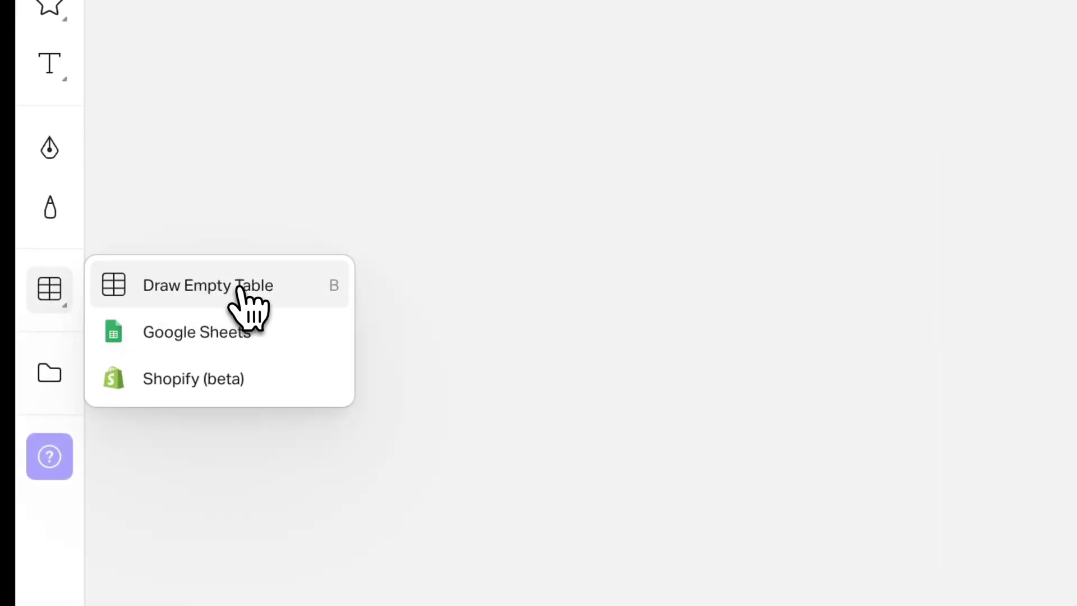
click(240, 287)
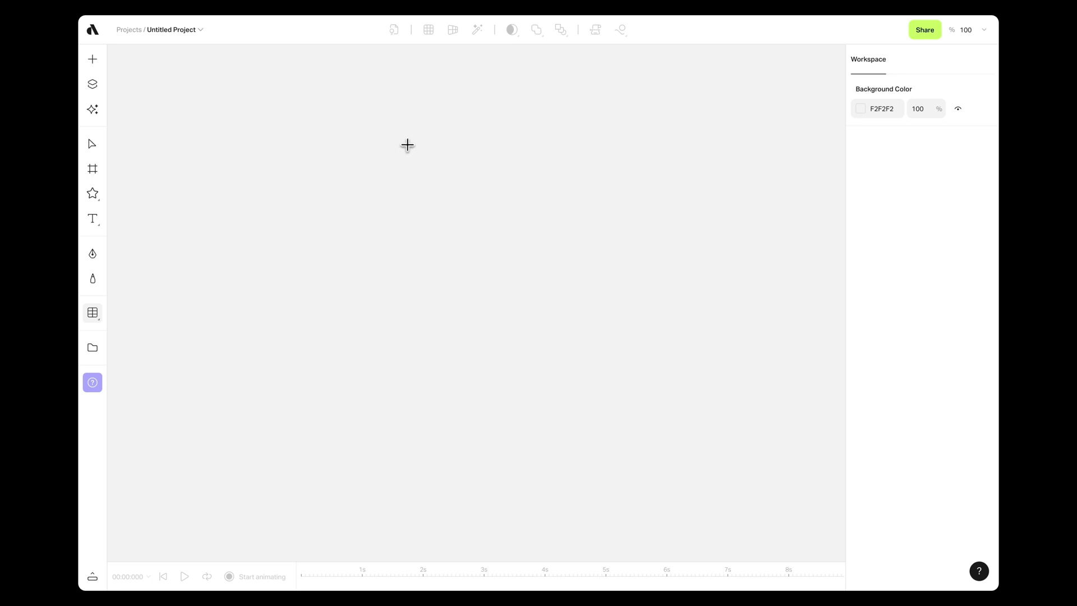
drag(407, 145, 629, 583)
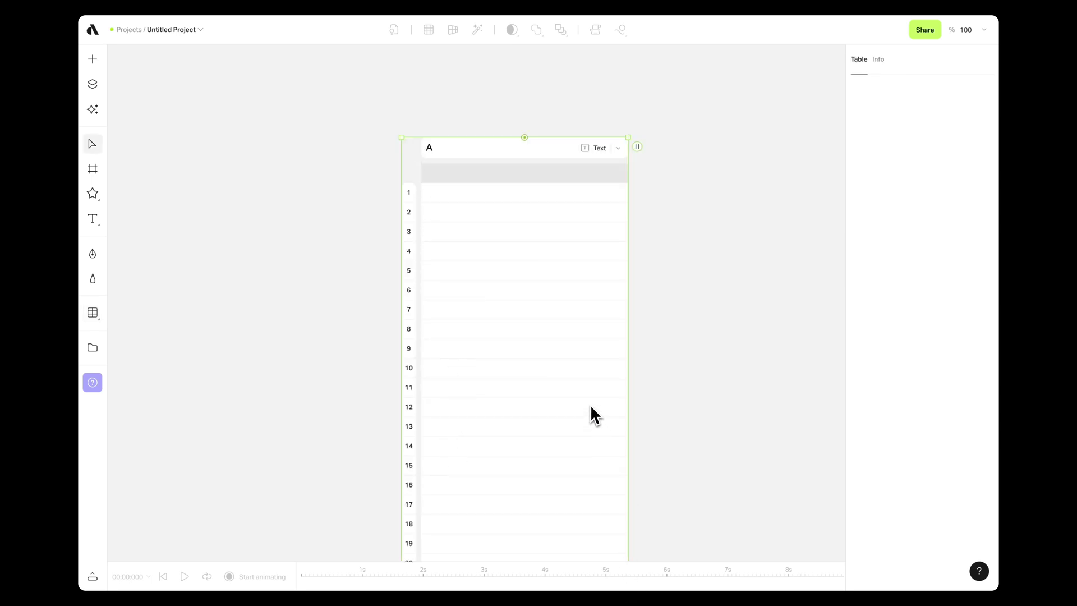
key(shift+2)
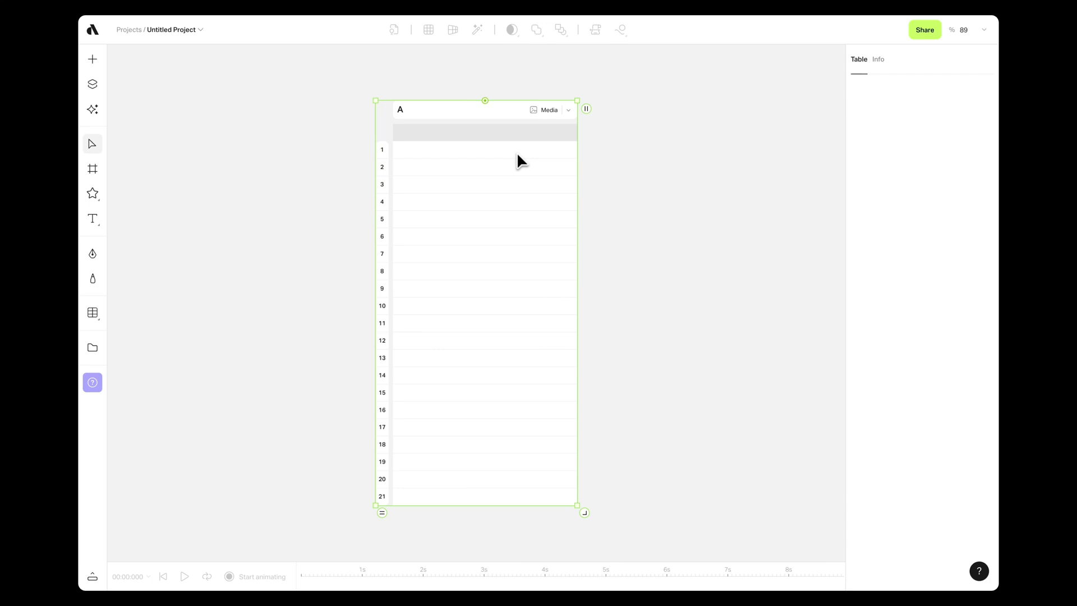
- Upload all 21 Pop Motif poster images into column A of the table, one image per row
click(517, 154)
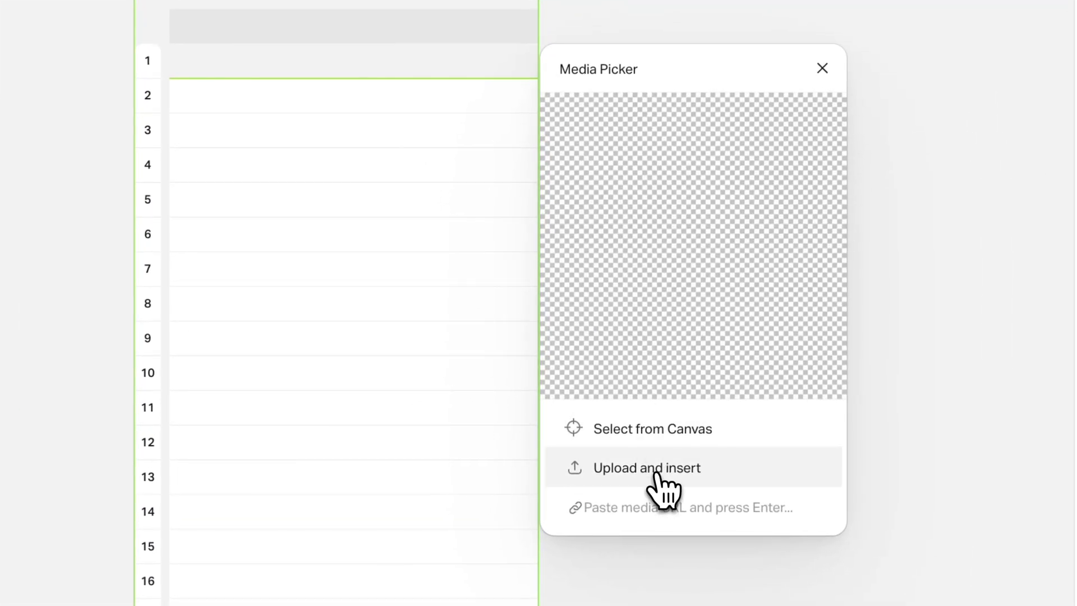
click(758, 471)
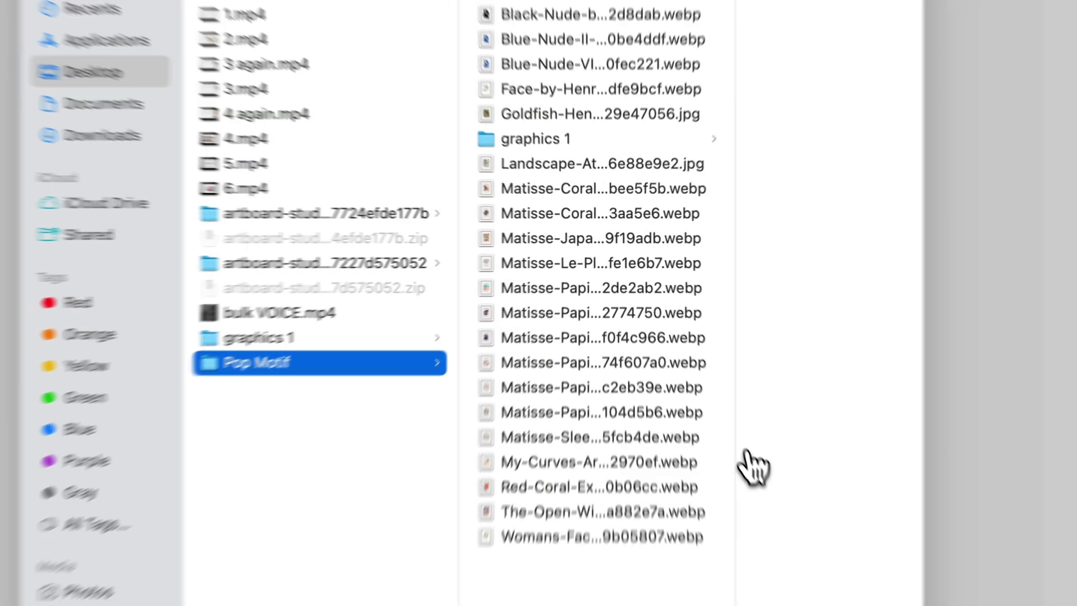
drag(630, 438, 572, 128)
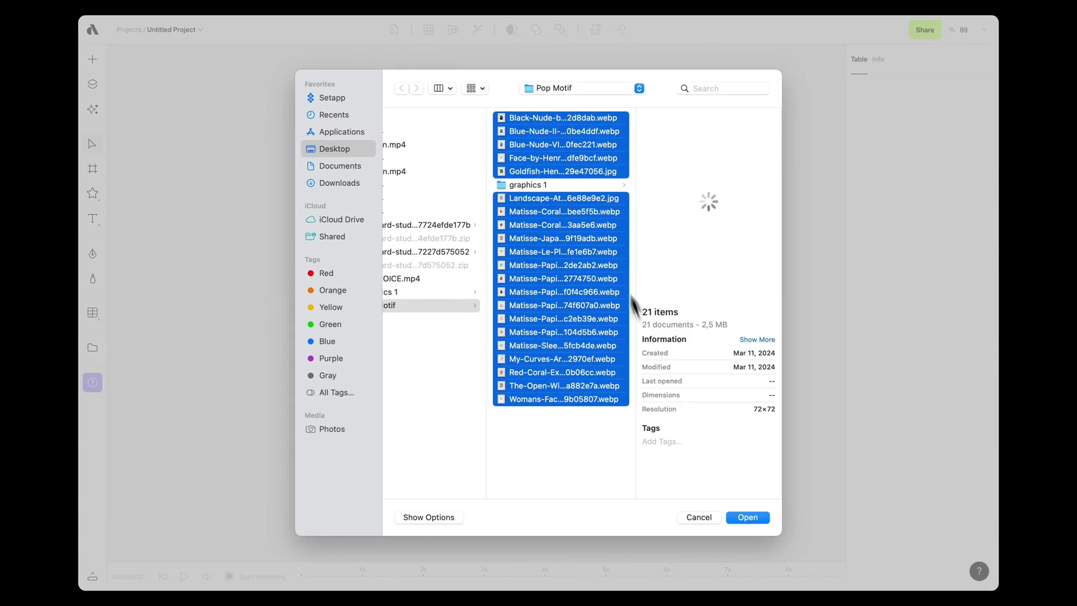
click(749, 517)
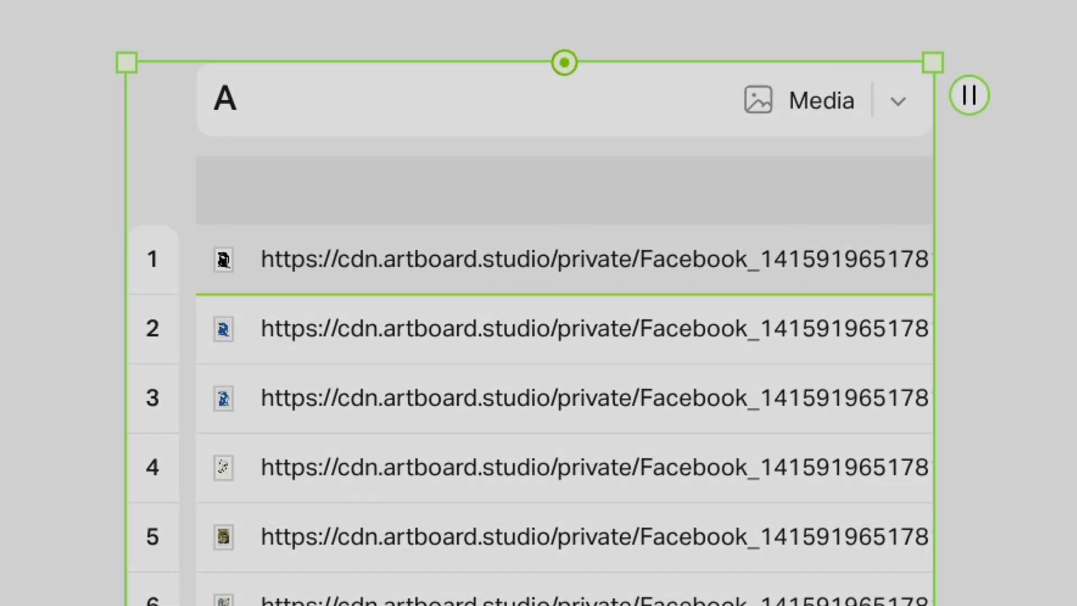
key(Escape)
click(108, 376)
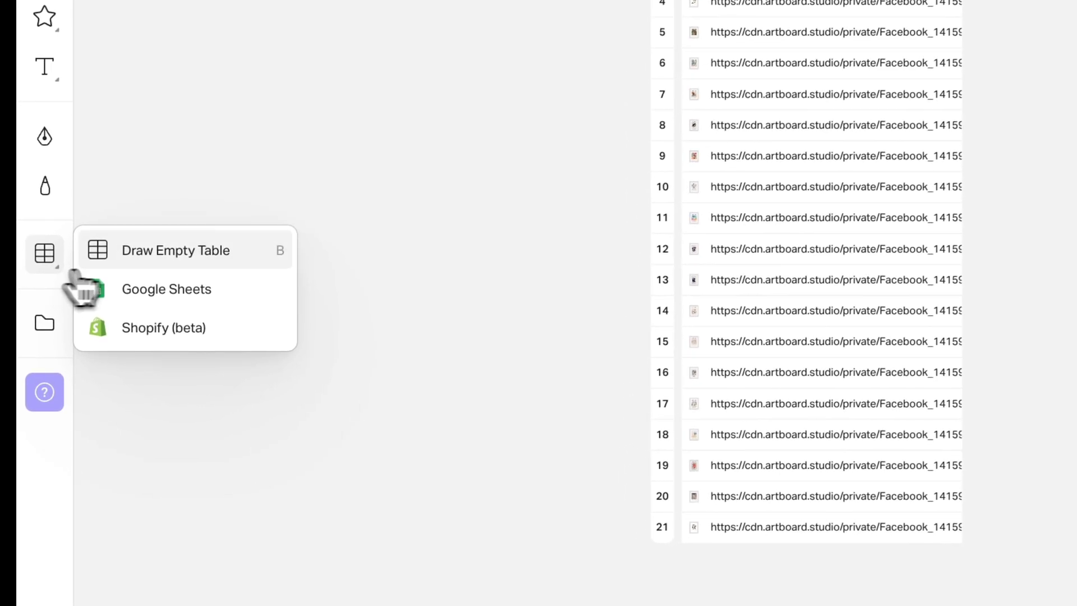
- Start a Google Sheets table import and switch to the Image URLs spreadsheet
click(250, 292)
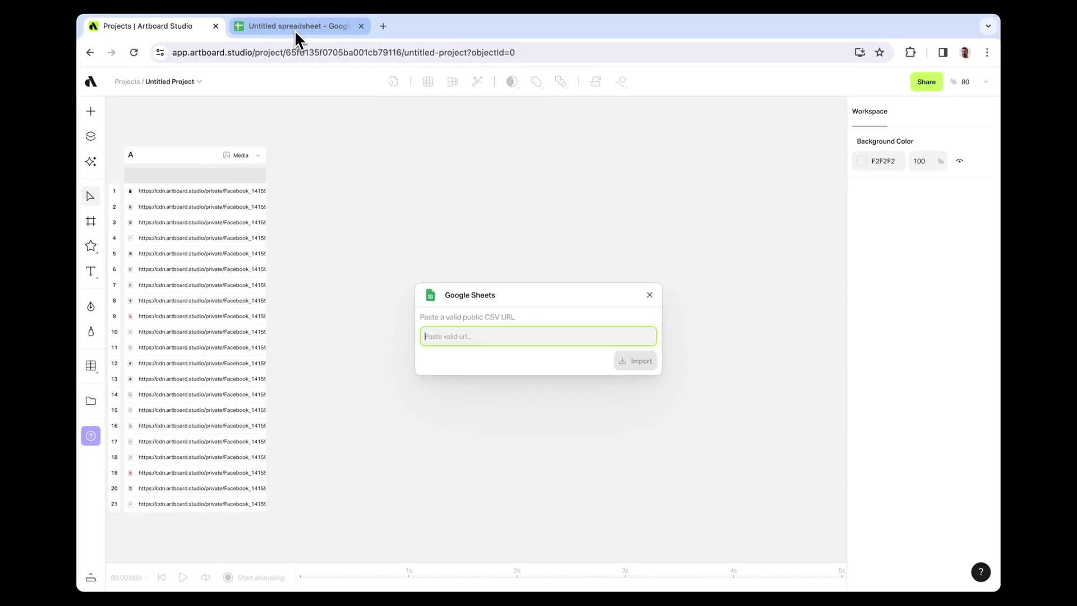
click(296, 32)
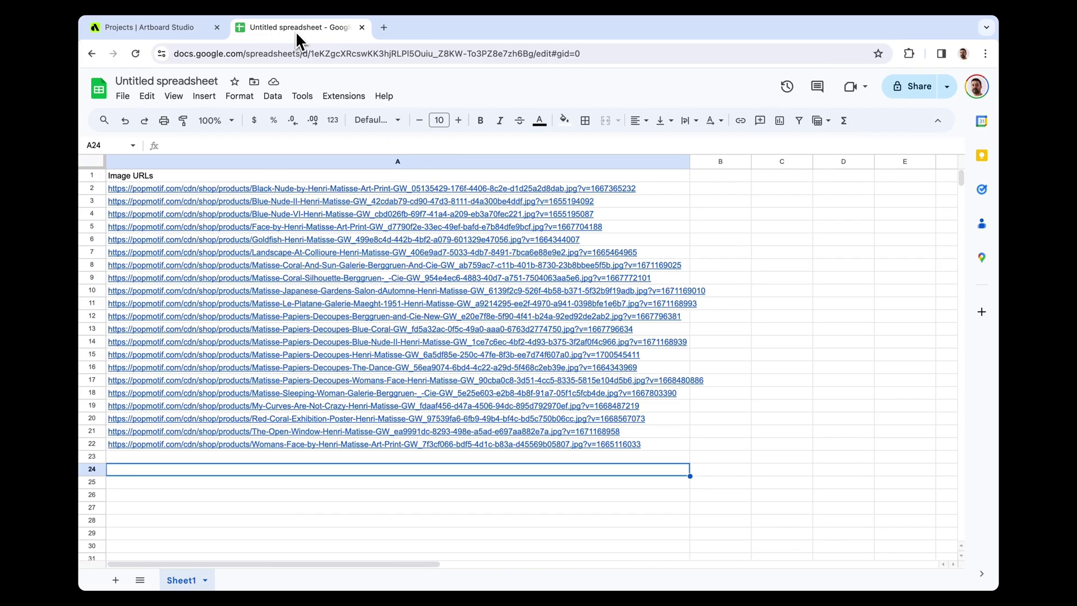
click(652, 189)
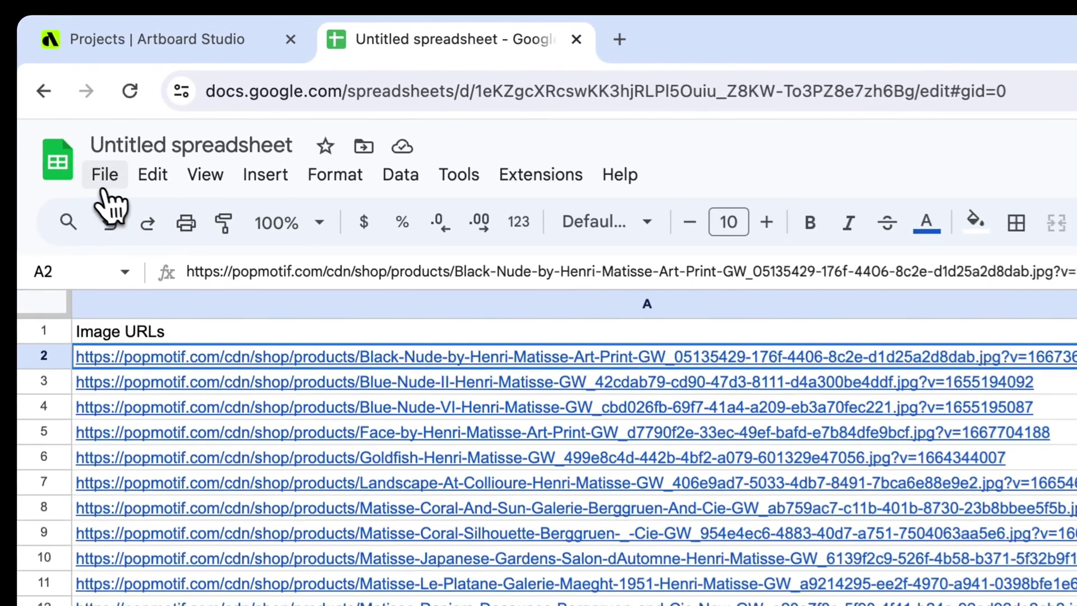
- Publish the Image URLs sheet to the web as .csv and return to Artboard Studio
click(104, 190)
mouse_move(161, 393)
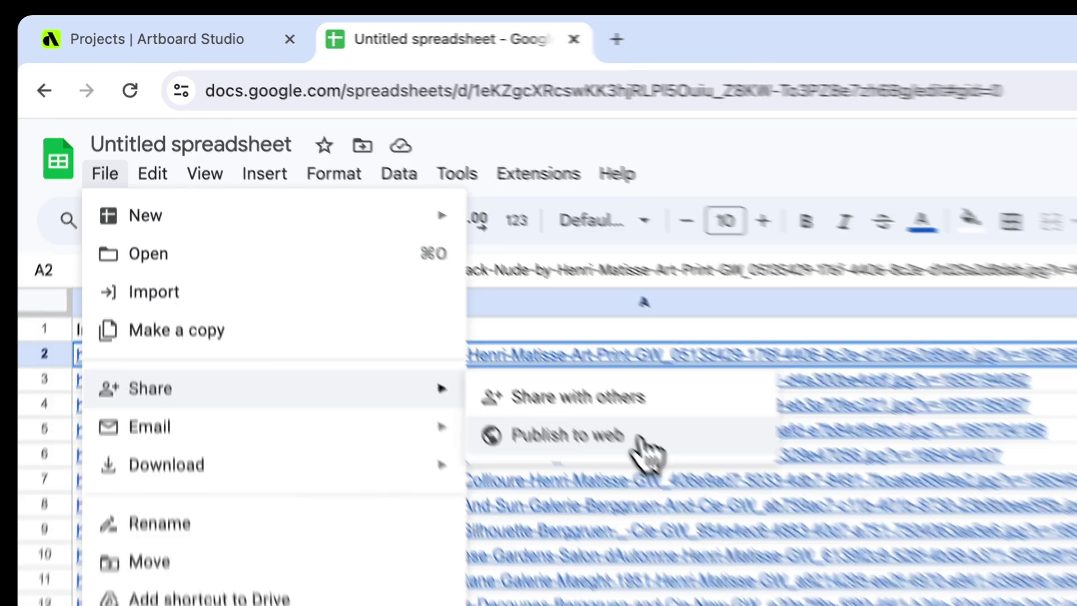
click(650, 445)
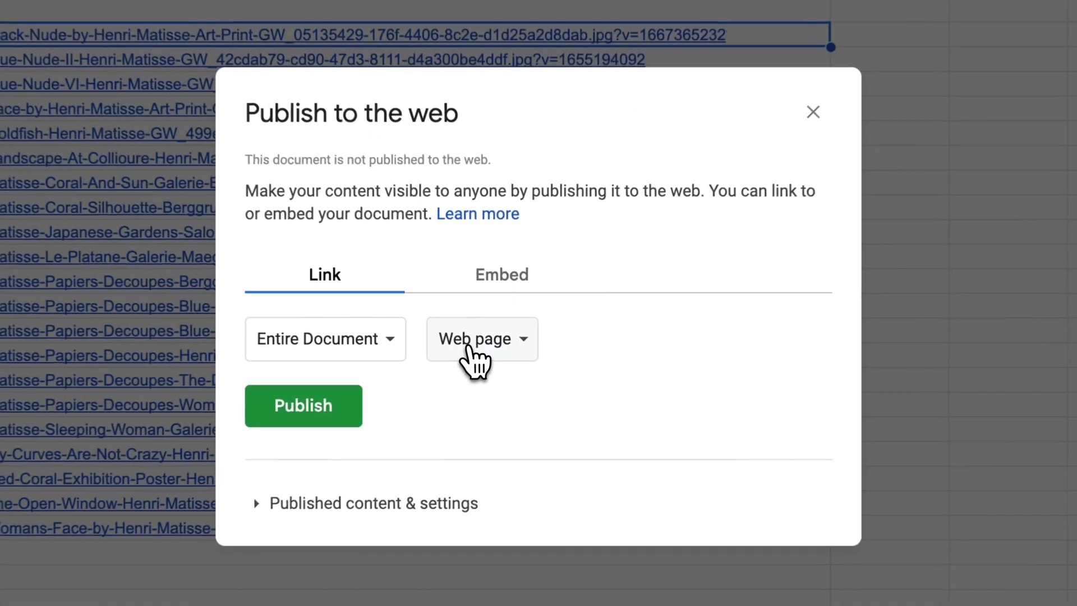
click(468, 346)
click(515, 379)
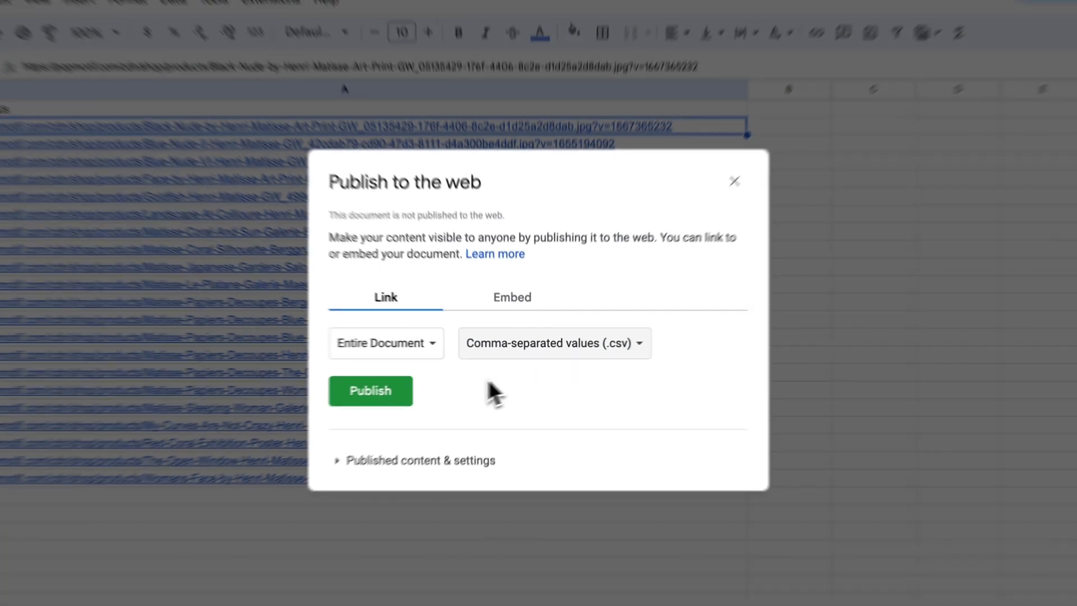
click(294, 407)
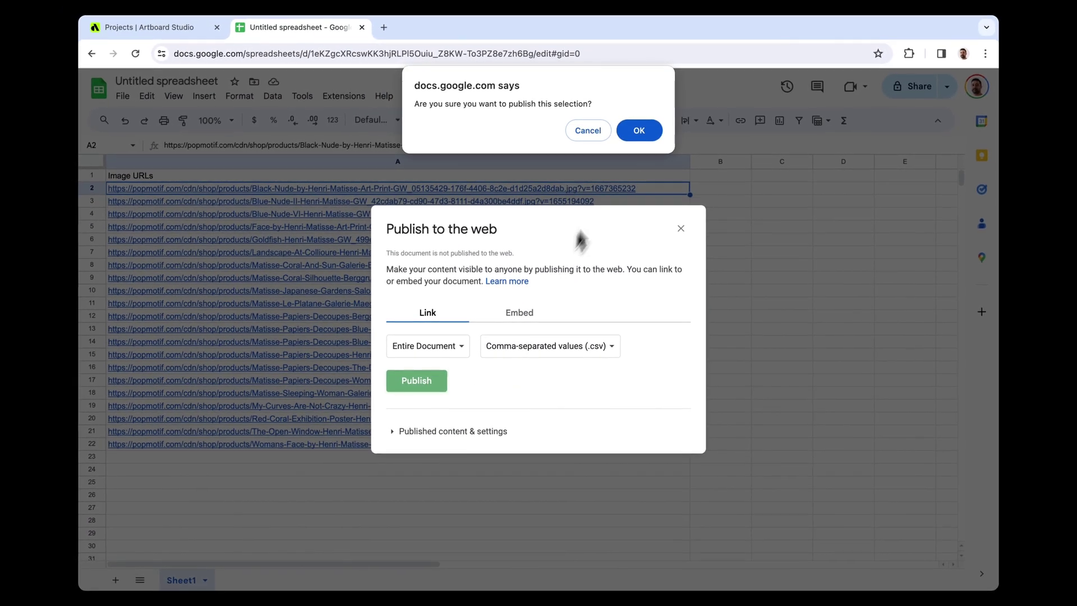
click(639, 132)
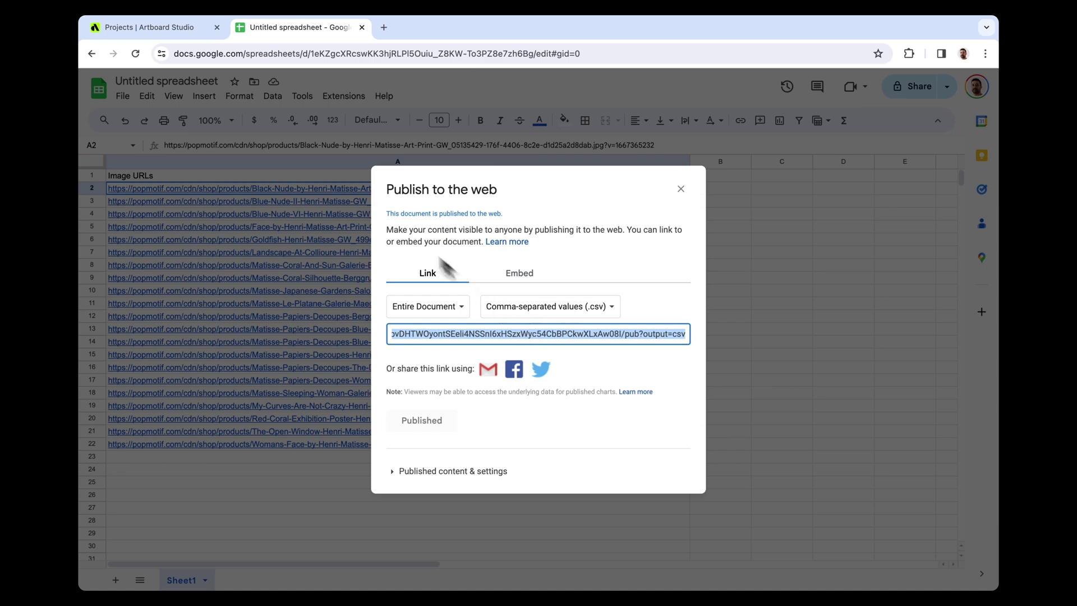
click(158, 29)
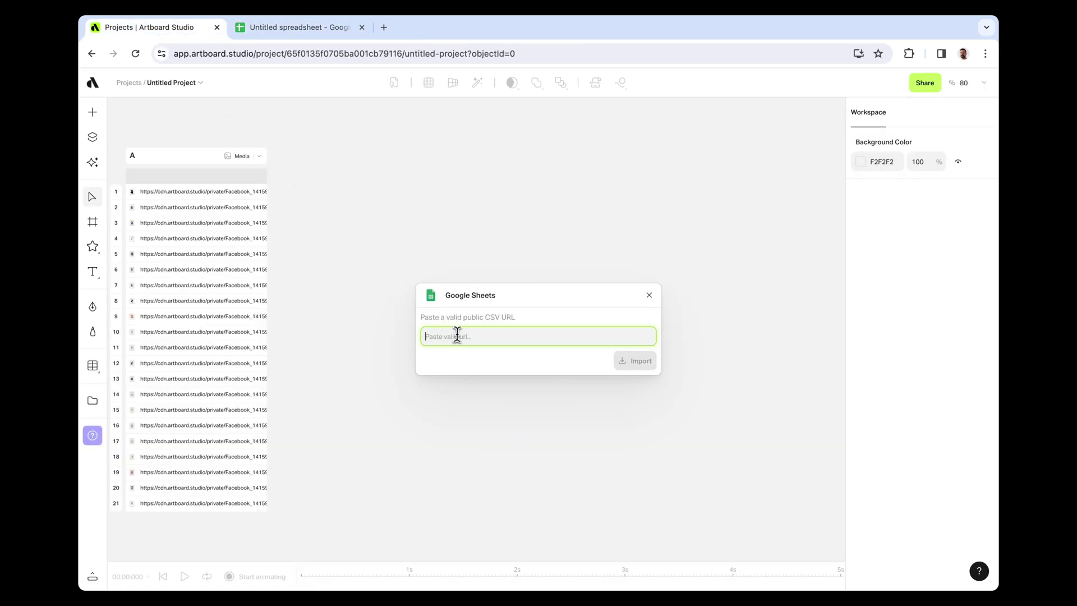
- Import the pasted CSV link as an Image URLs table and change its column type from Text to Media
click(632, 364)
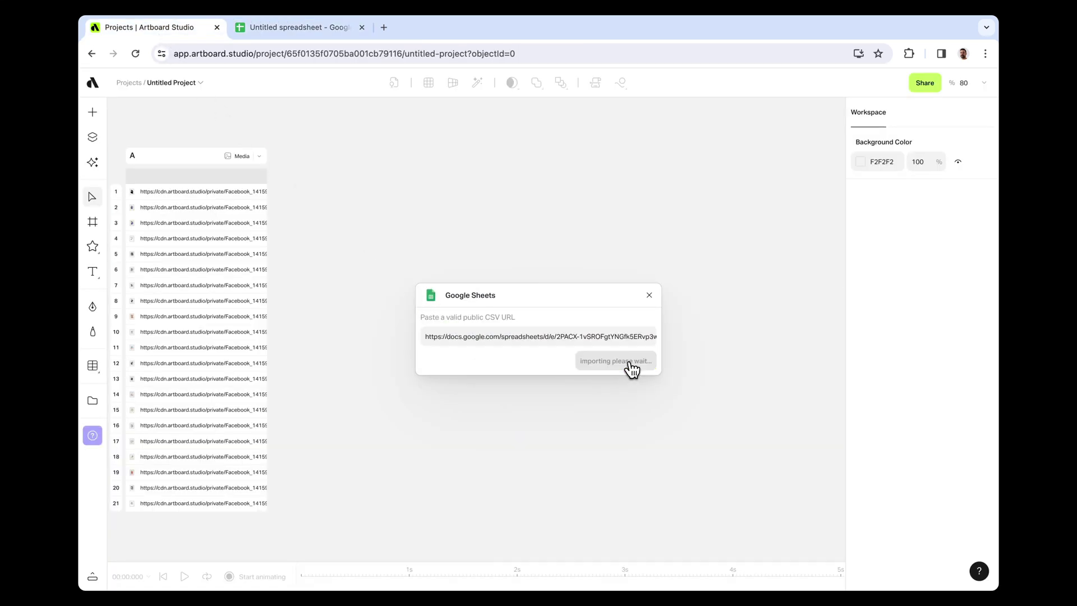
click(623, 187)
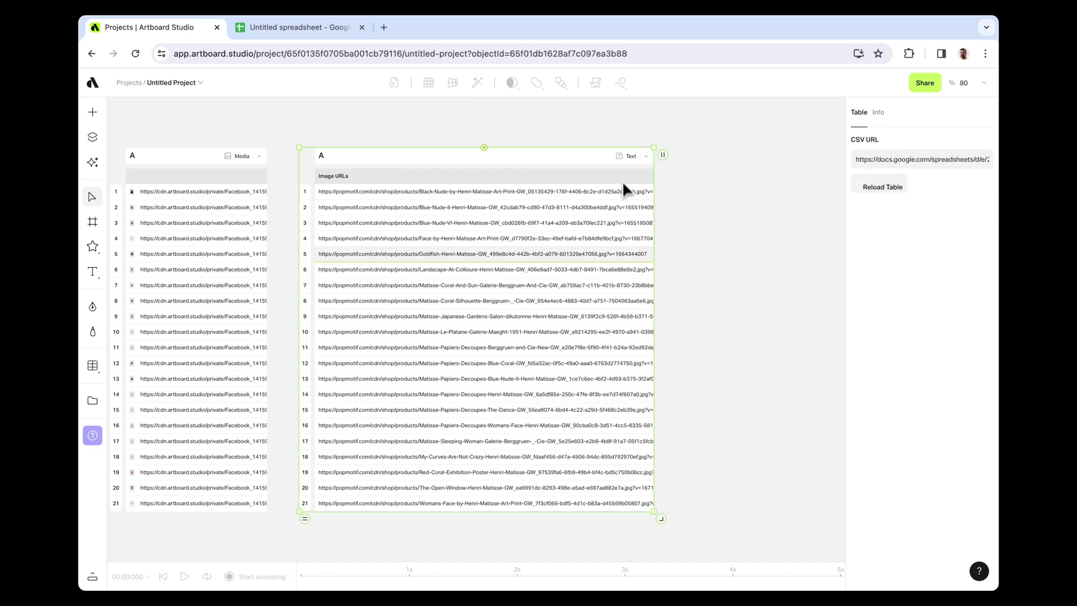
scroll(620, 173, up, 3)
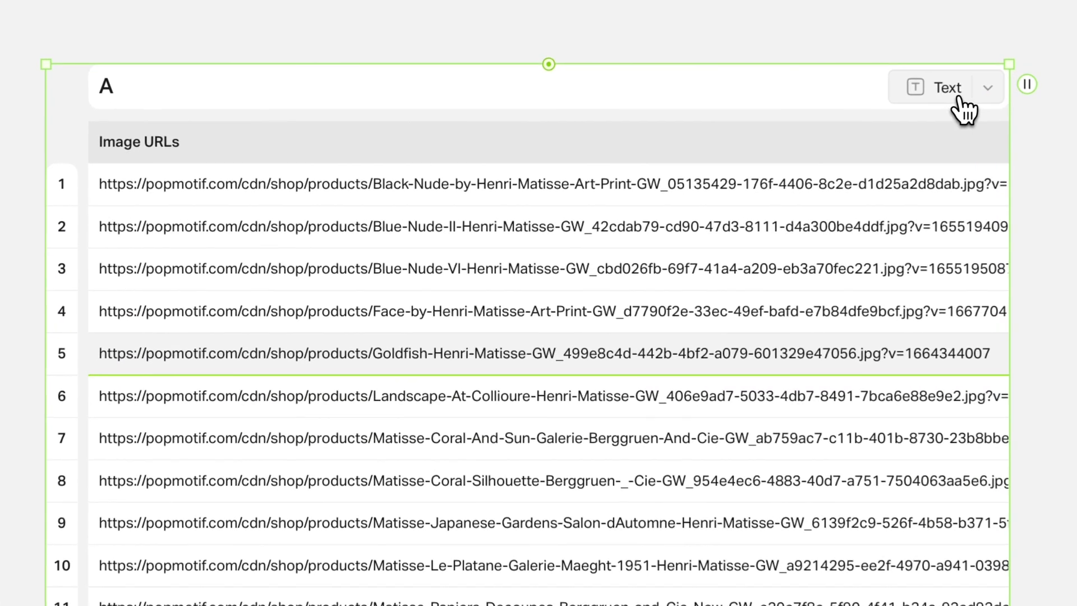
click(641, 155)
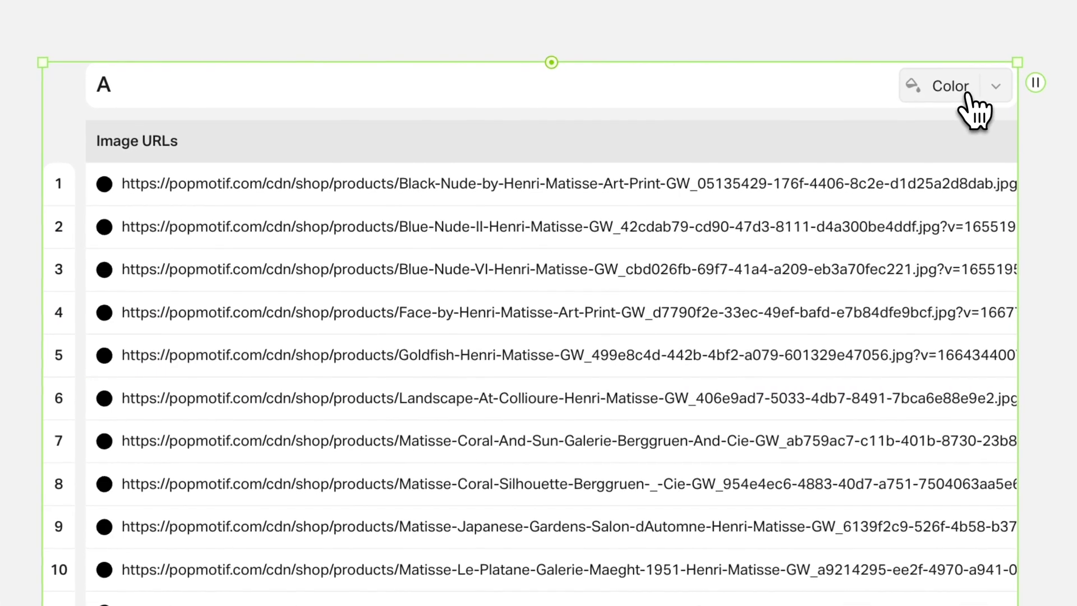
click(641, 155)
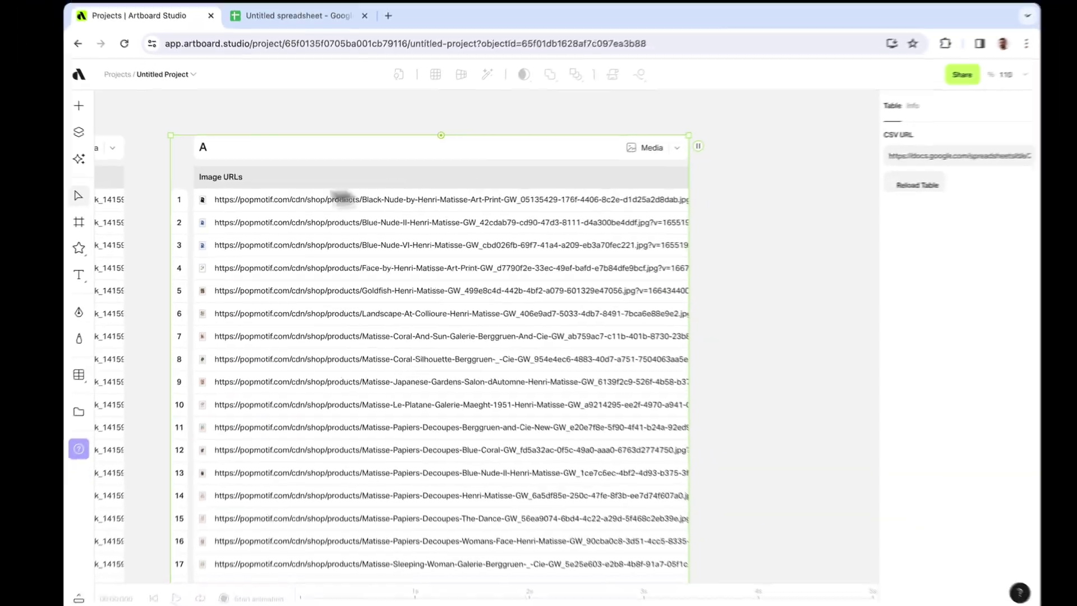
scroll(198, 203, up, 5)
scroll(247, 237, down, 3)
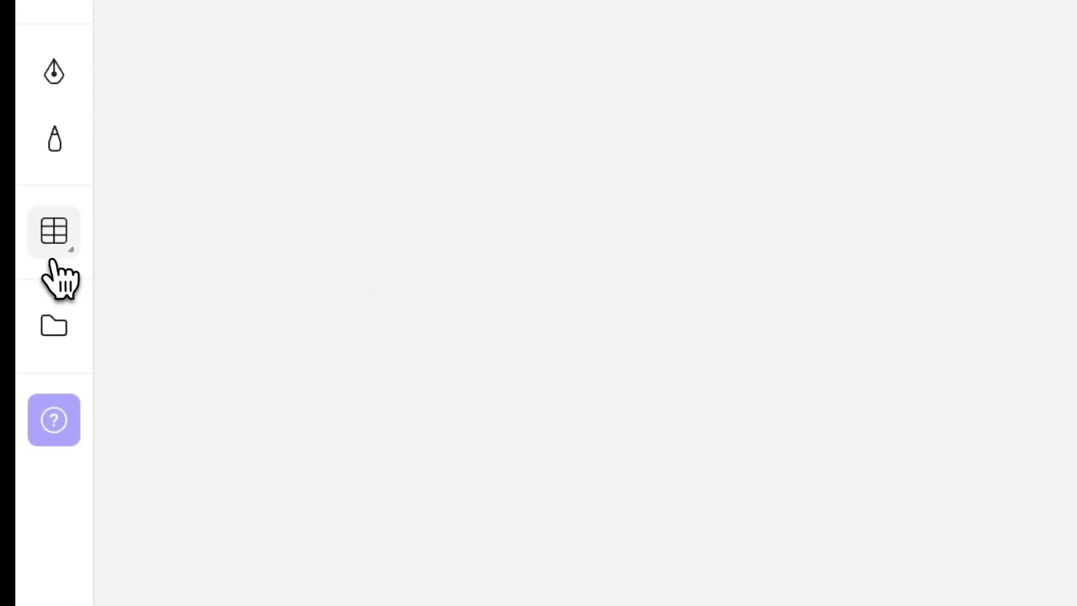
click(61, 268)
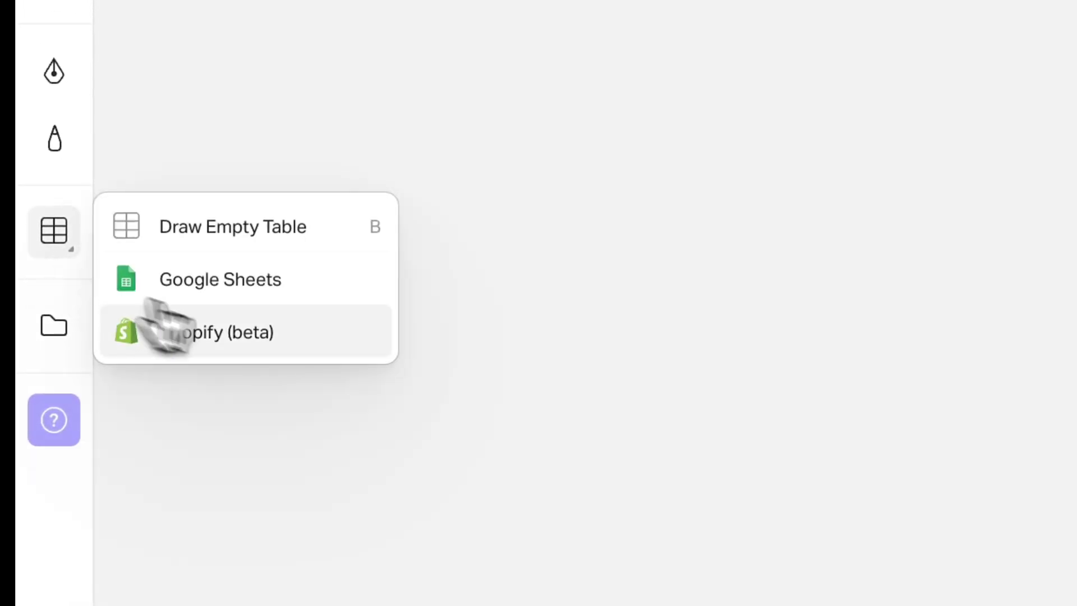
- Import the popmotif Henri Matisse Shopify collection by URL and create a table of all 24 products
click(339, 348)
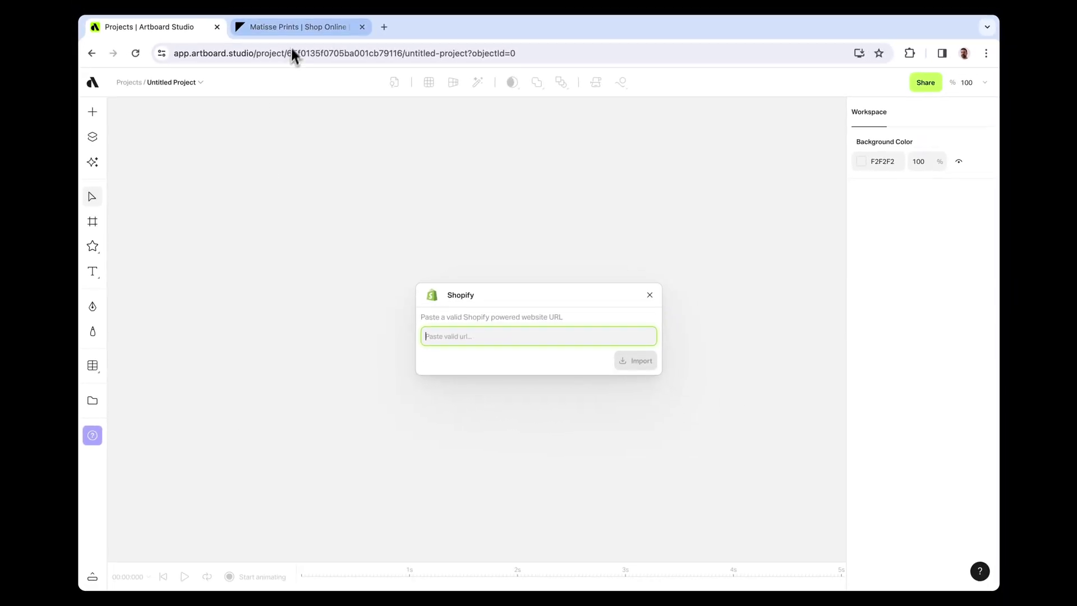
click(298, 33)
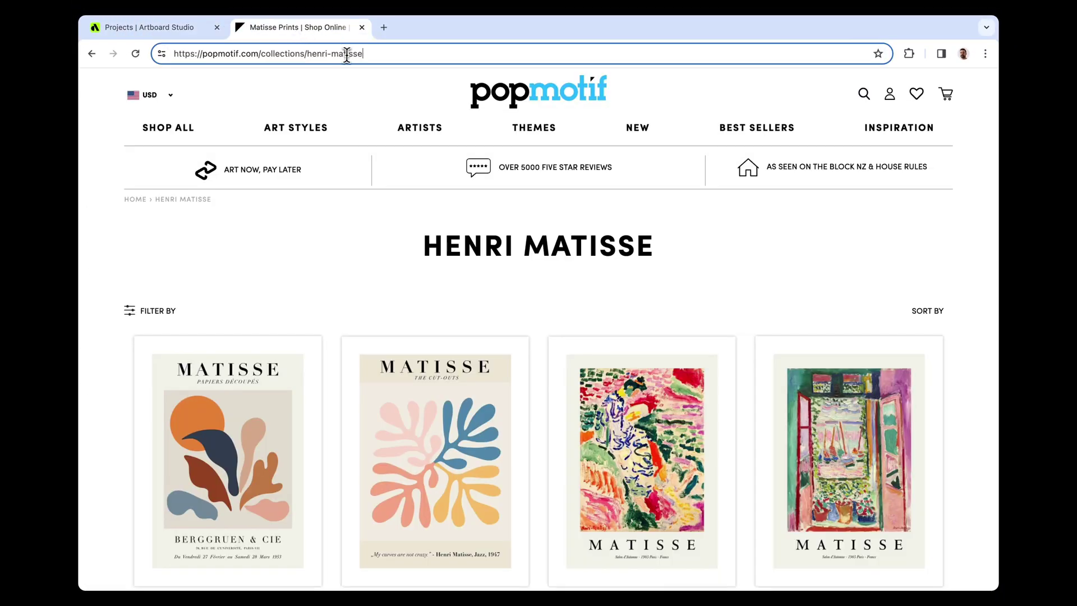
key(super+c)
key(ctrl+shift+Tab)
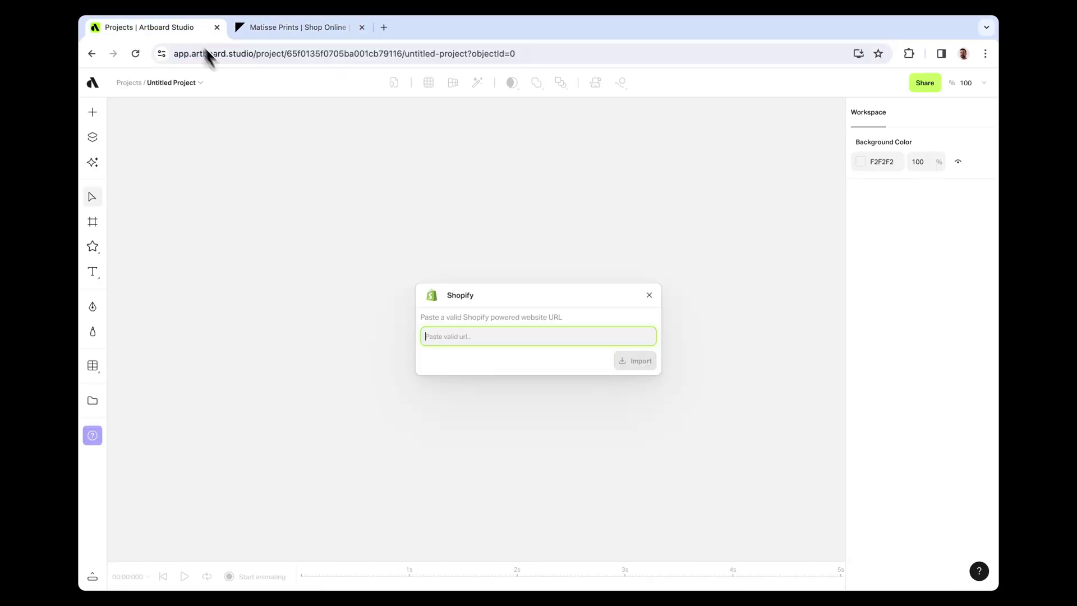
key(super+v)
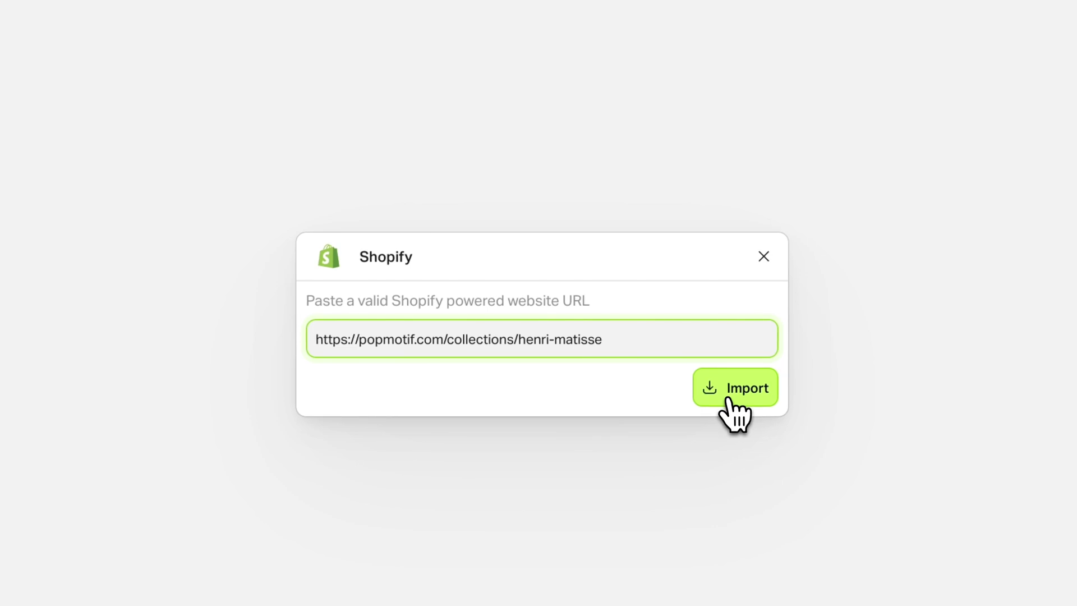
click(728, 401)
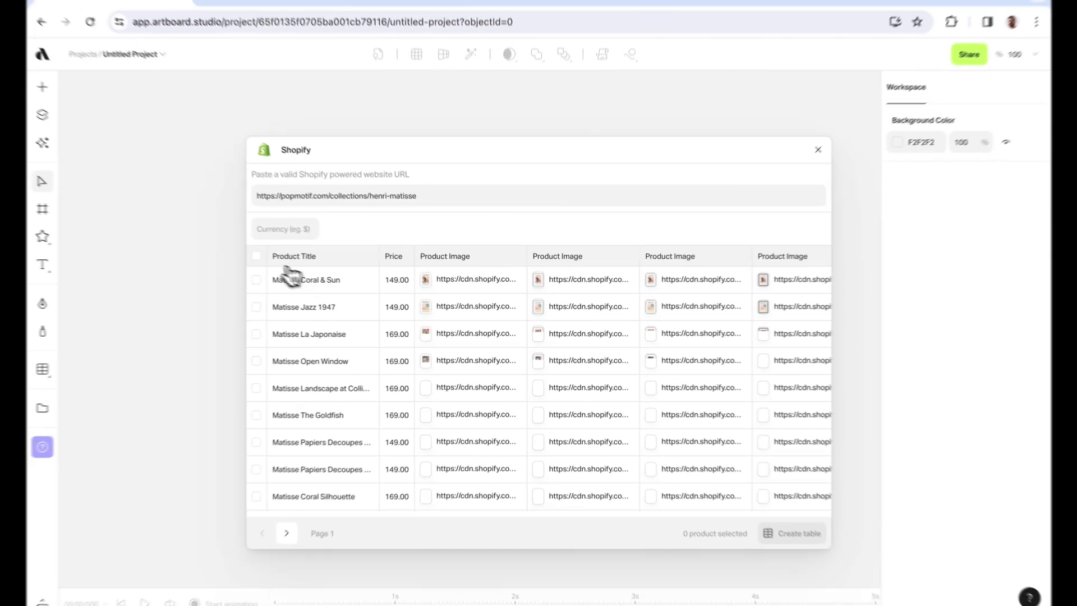
click(314, 447)
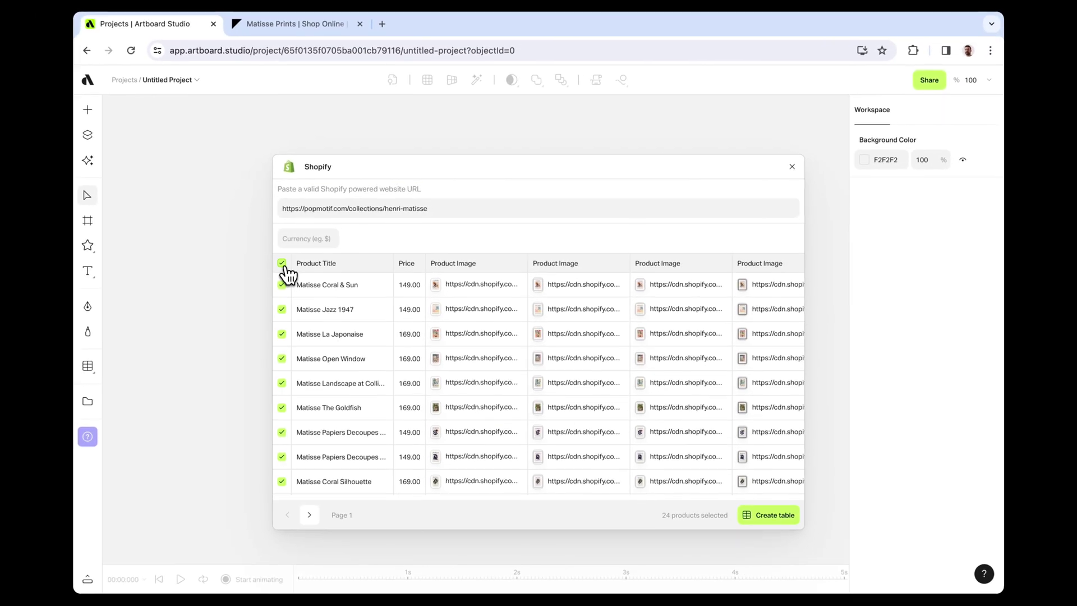
click(772, 512)
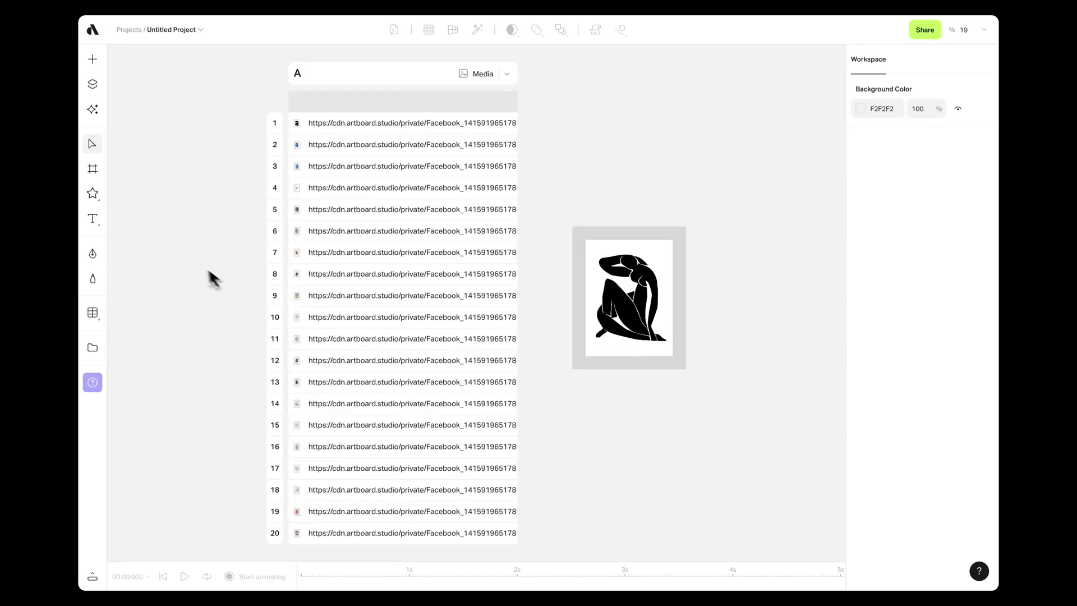
- Place a leaning white frame mockup from the Mockups library on the canvas, right of the artwork
click(93, 59)
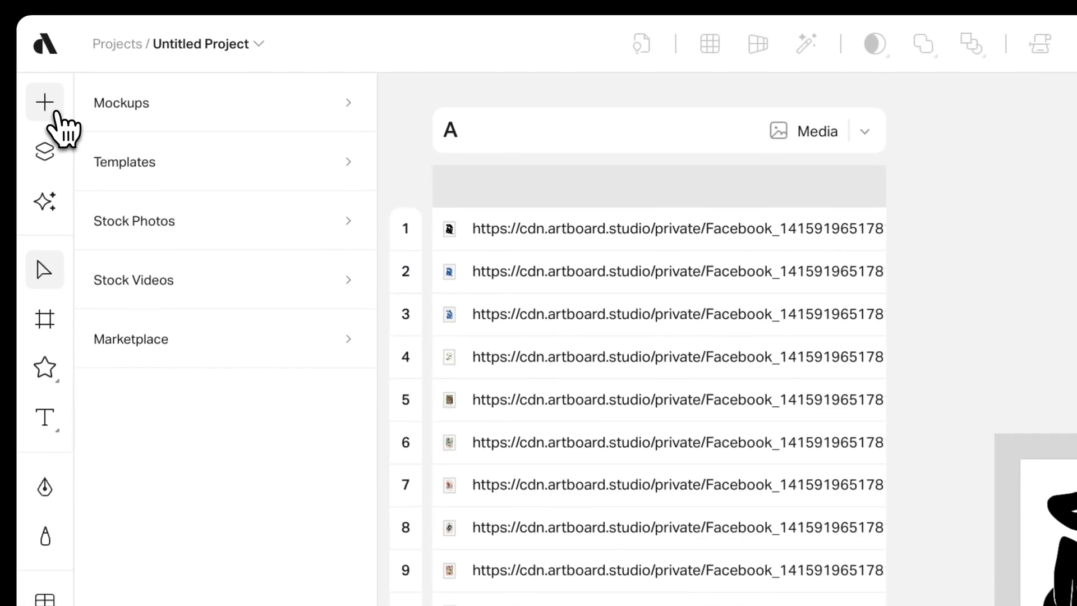
click(168, 106)
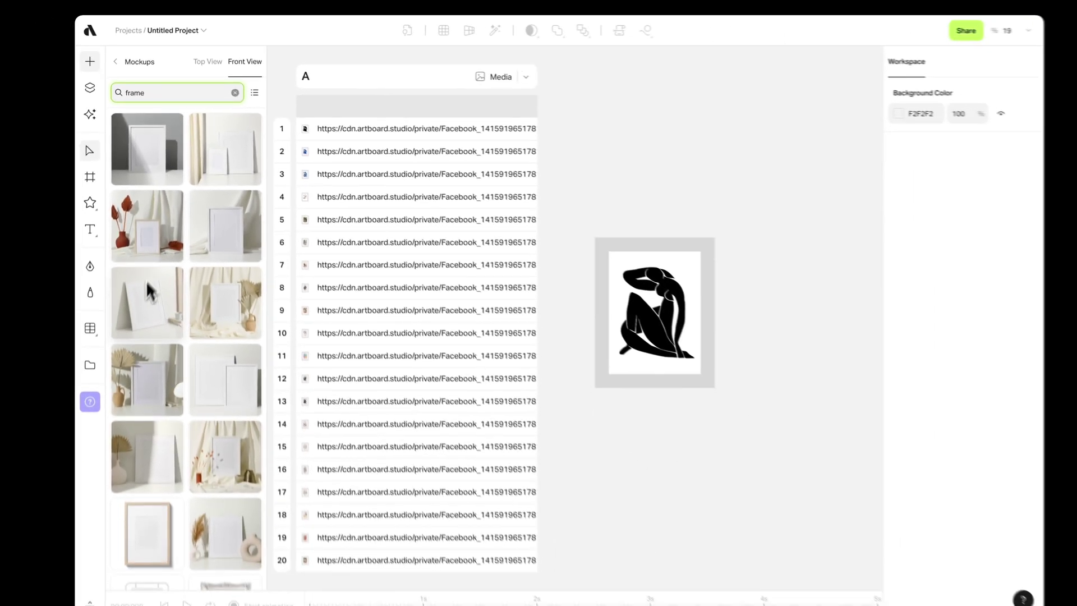
drag(150, 545, 167, 567)
drag(153, 291, 782, 197)
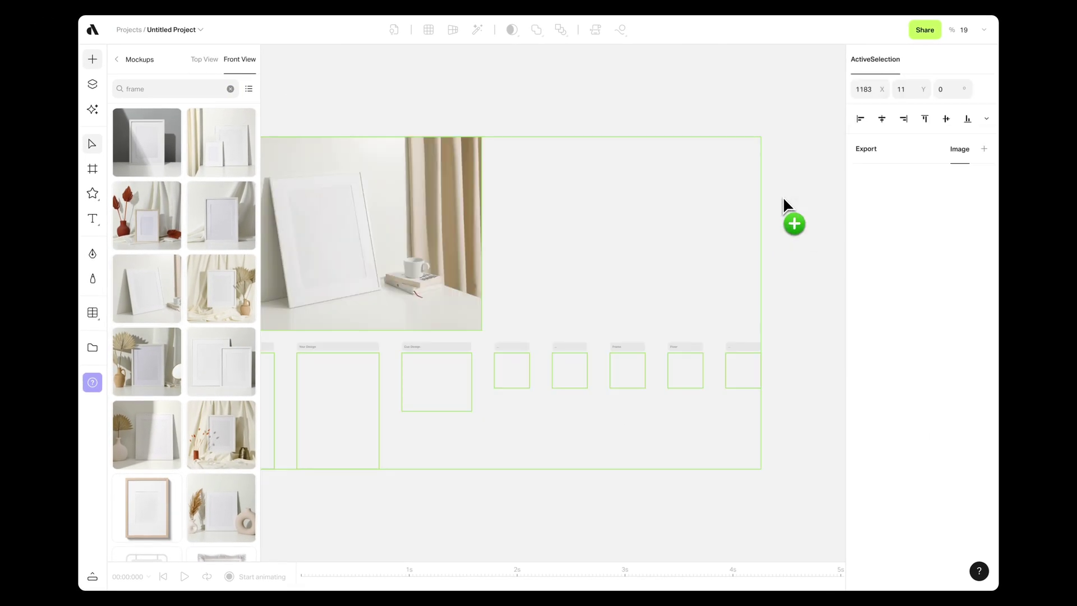
scroll(783, 196, down, 2)
drag(610, 216, 672, 199)
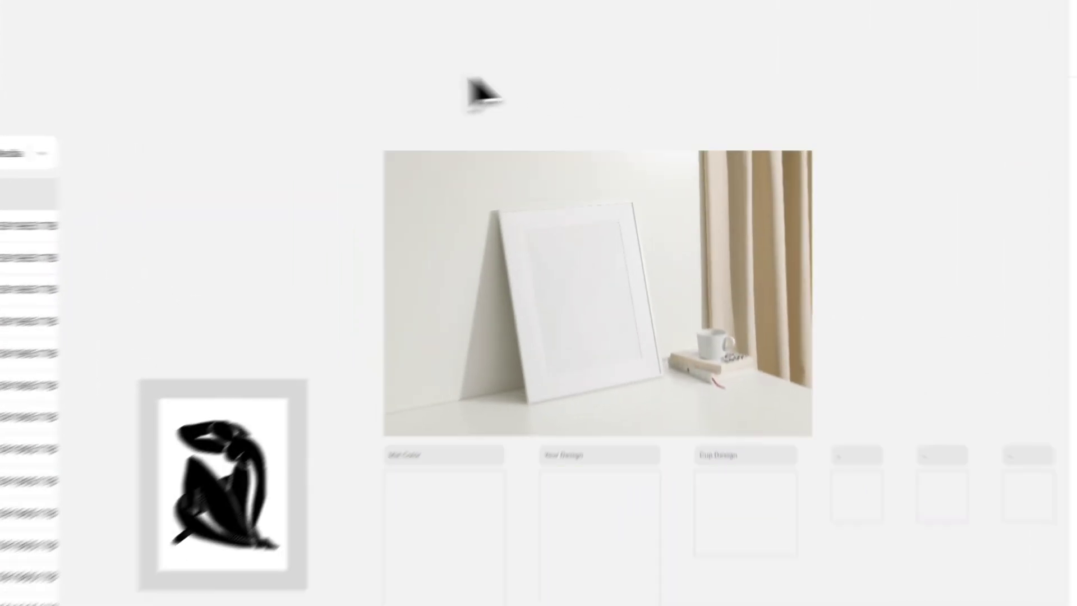
- Draw Artboard 9 around the frame mockup and fit it to the view
key(a)
drag(540, 139, 744, 286)
drag(874, 521, 872, 528)
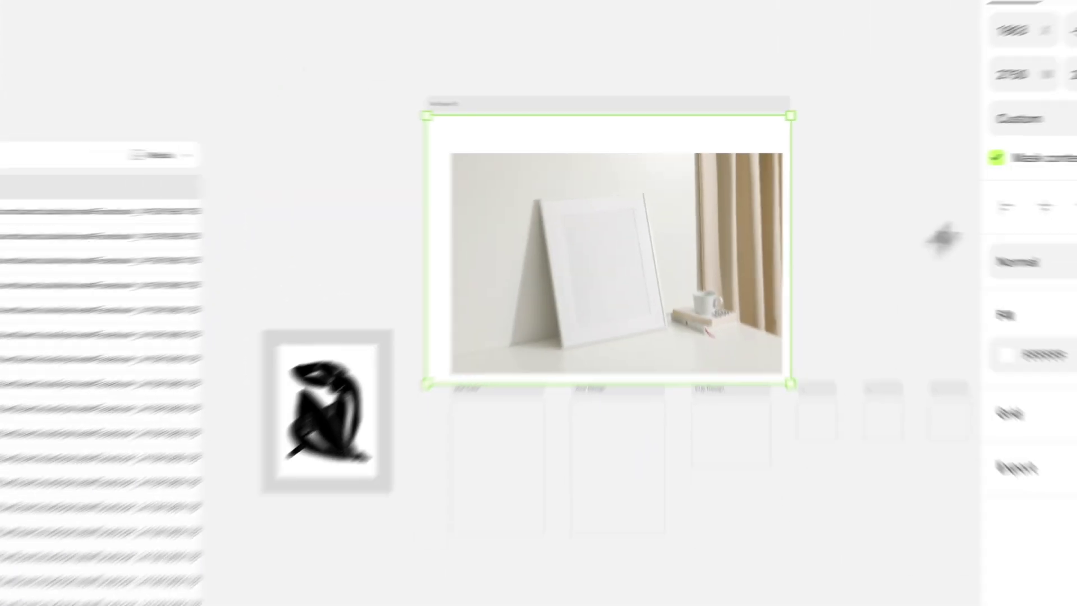
key(shift+2)
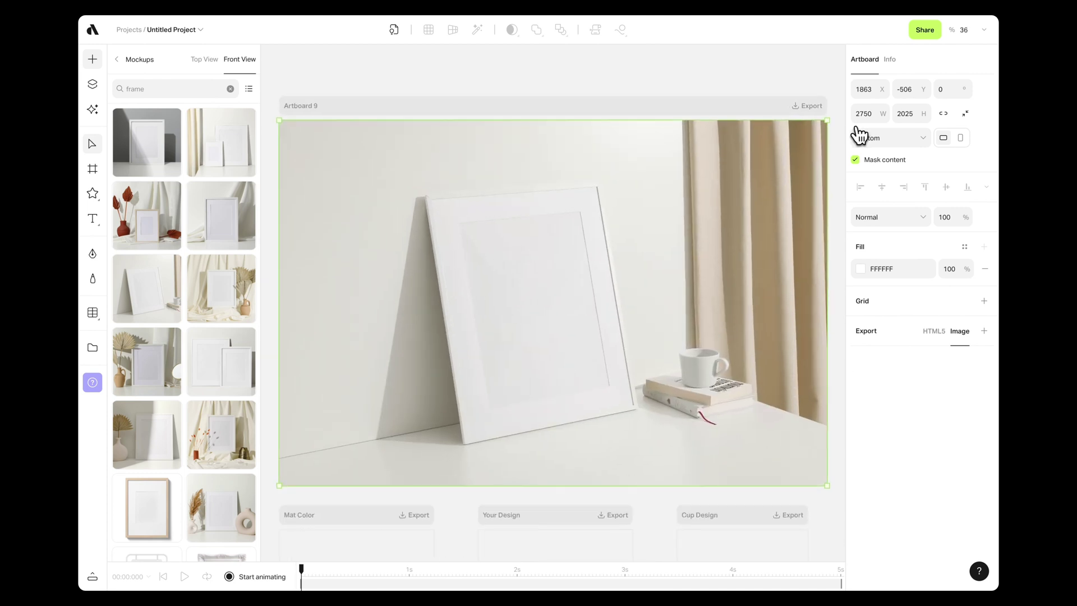
scroll(466, 254, down, 4)
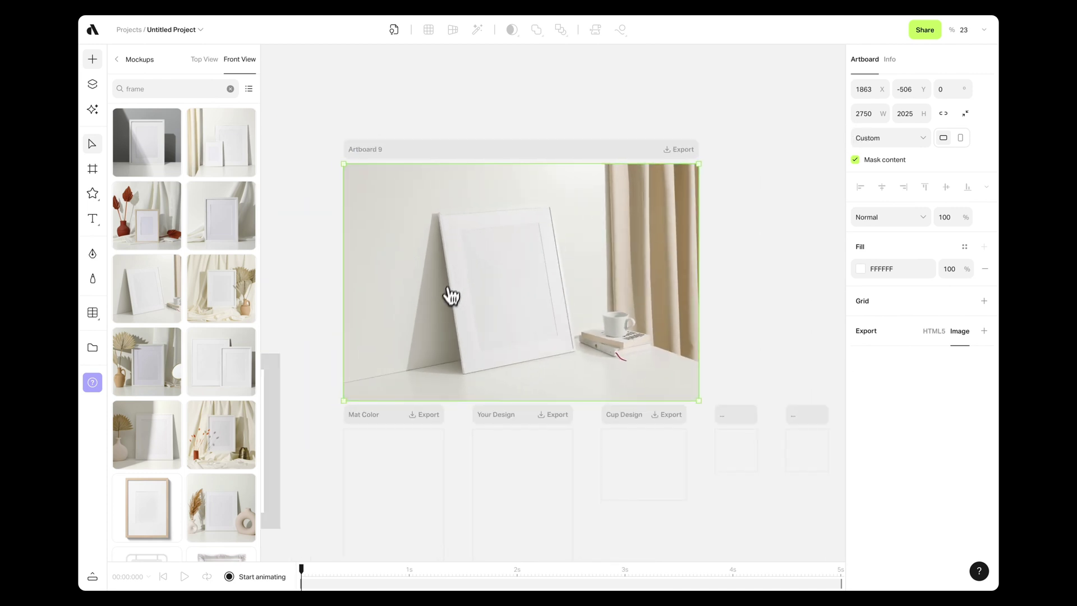
- Drop the black Matisse figure artwork into the Your Design slot, keeping image fit on Fill
click(98, 64)
scroll(250, 191, down, 3)
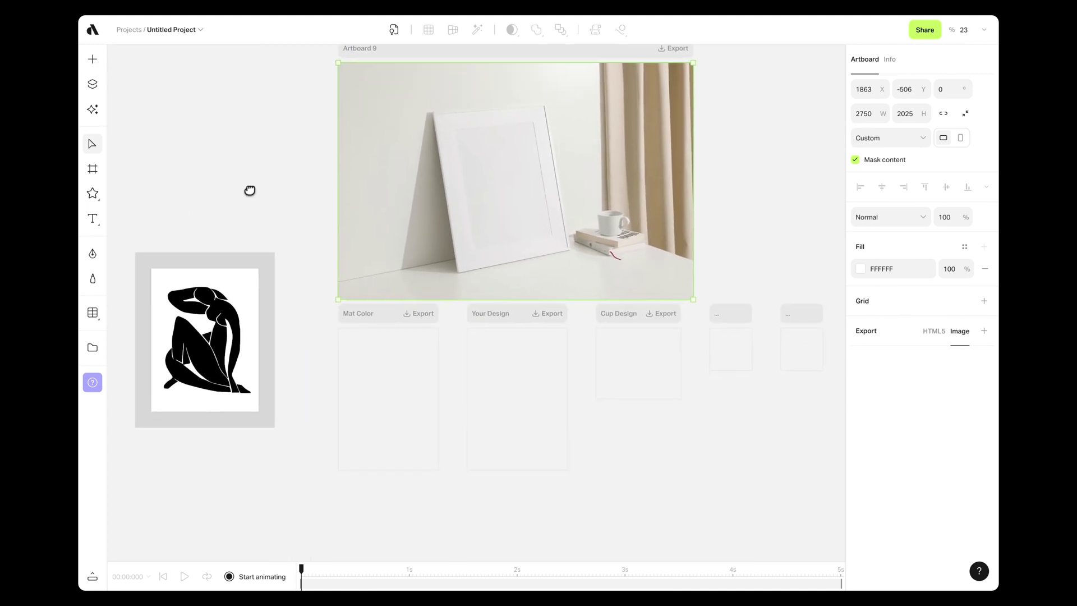
drag(228, 290, 540, 372)
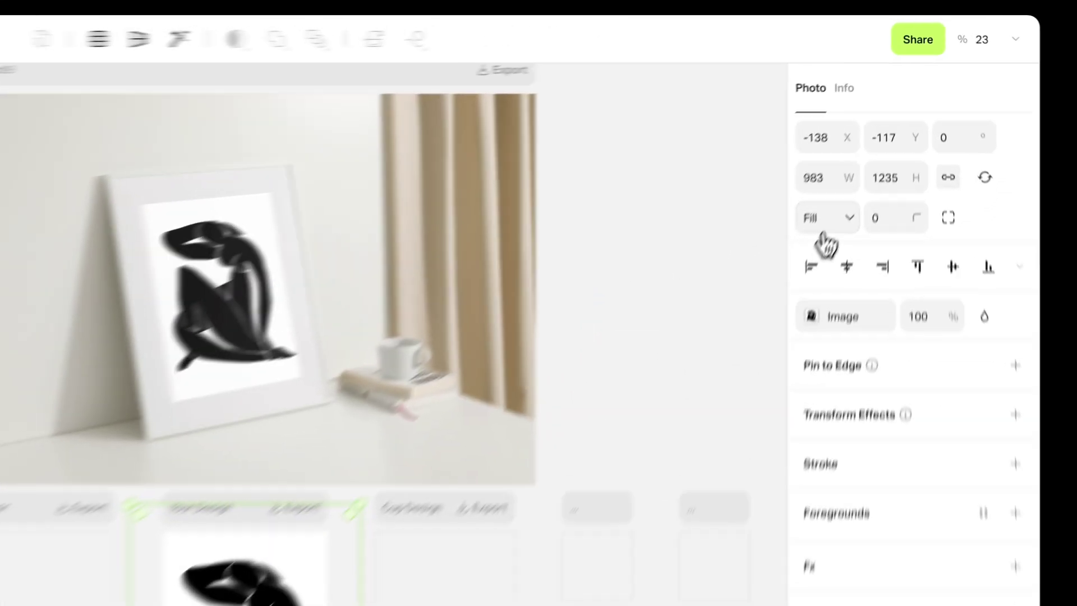
click(879, 139)
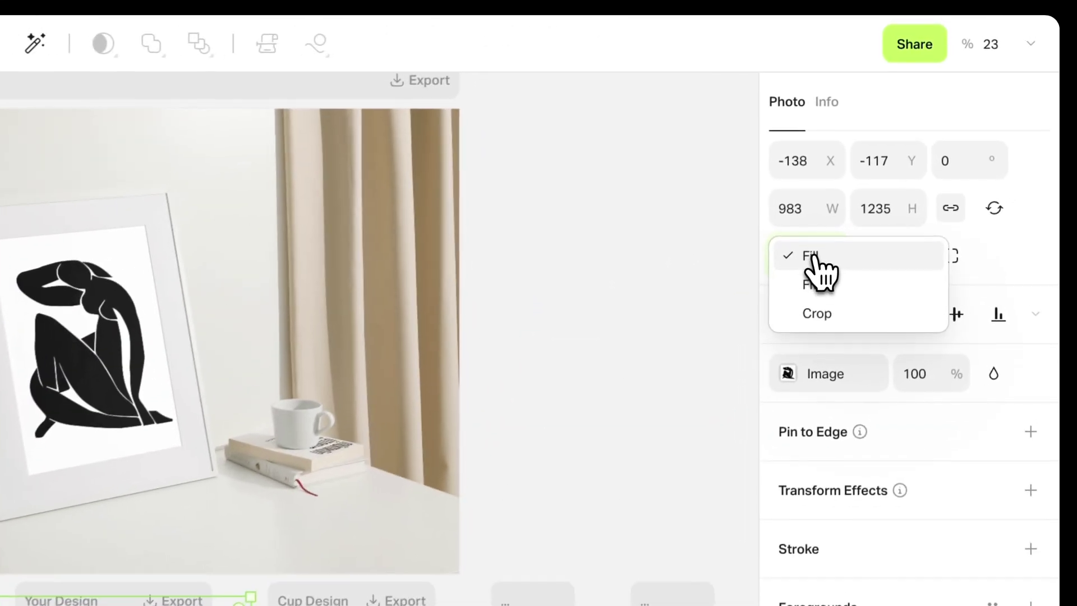
click(874, 141)
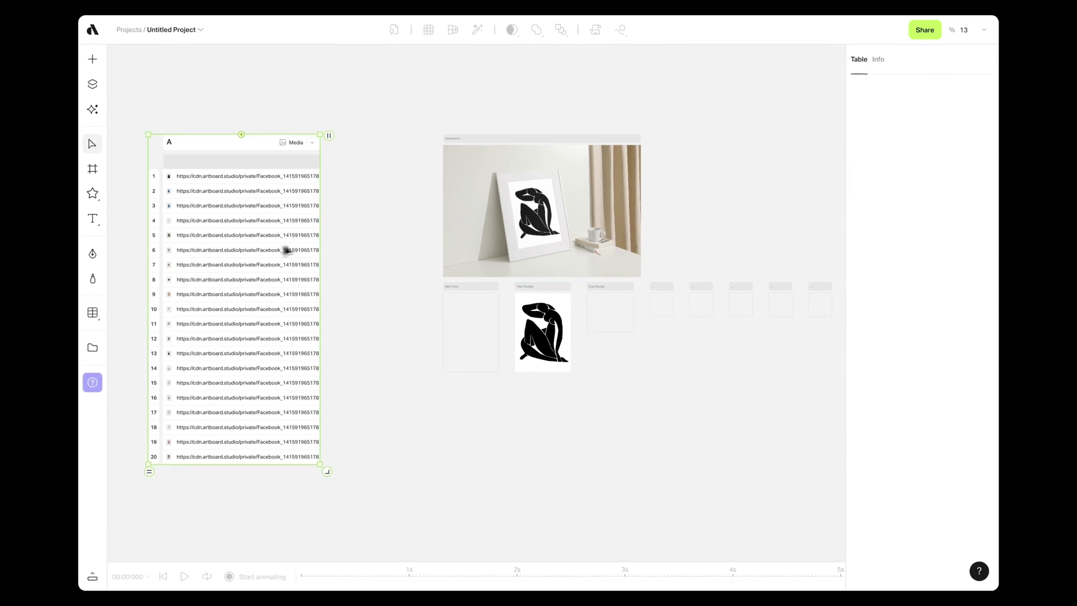
- Move the URL table beside the mockup and link its image column to the Your Design artboard
drag(286, 249, 372, 250)
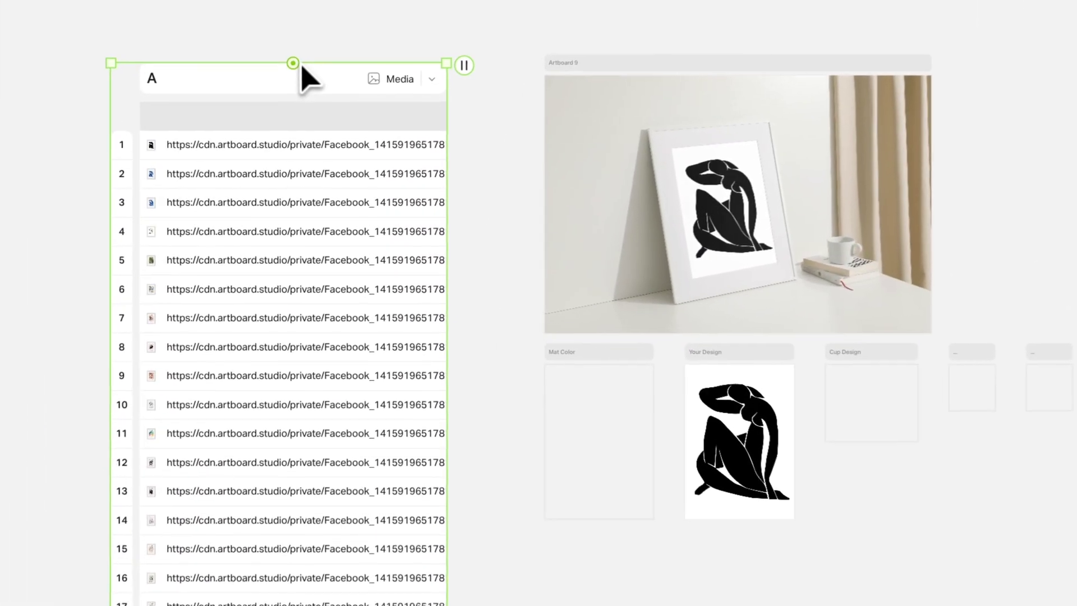
drag(295, 65, 689, 425)
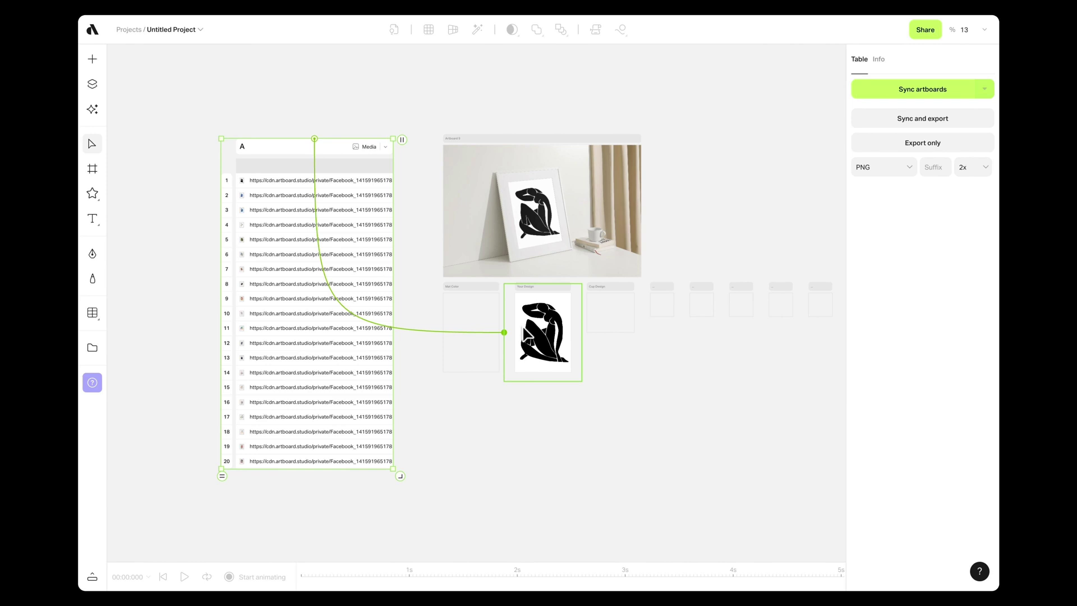
scroll(524, 335, up, 2)
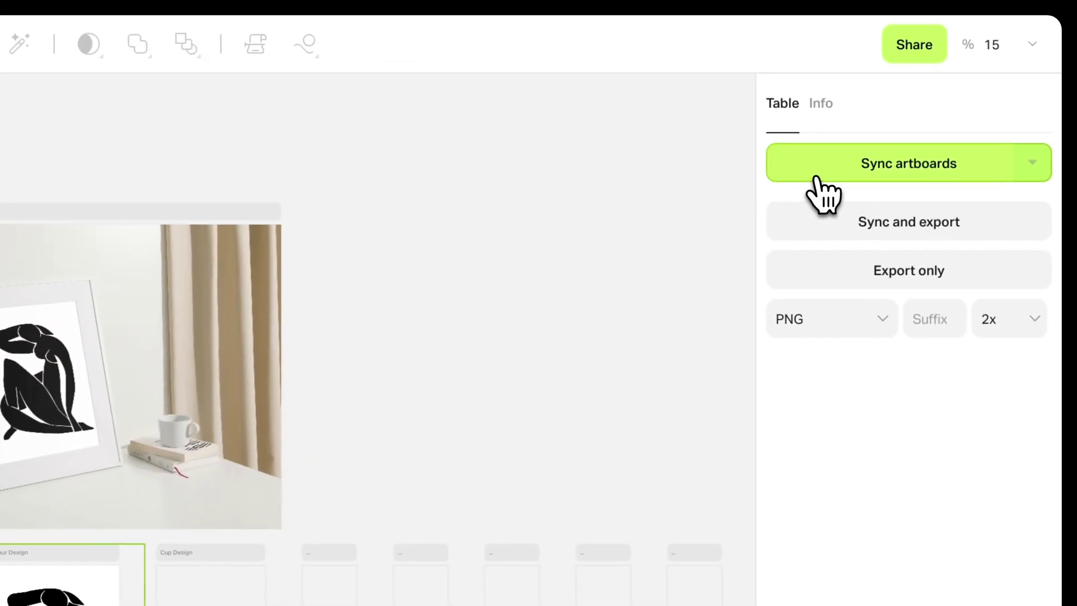
- Sync artboards to create one framed mockup per poster row, review them, then reselect the URL table
click(814, 178)
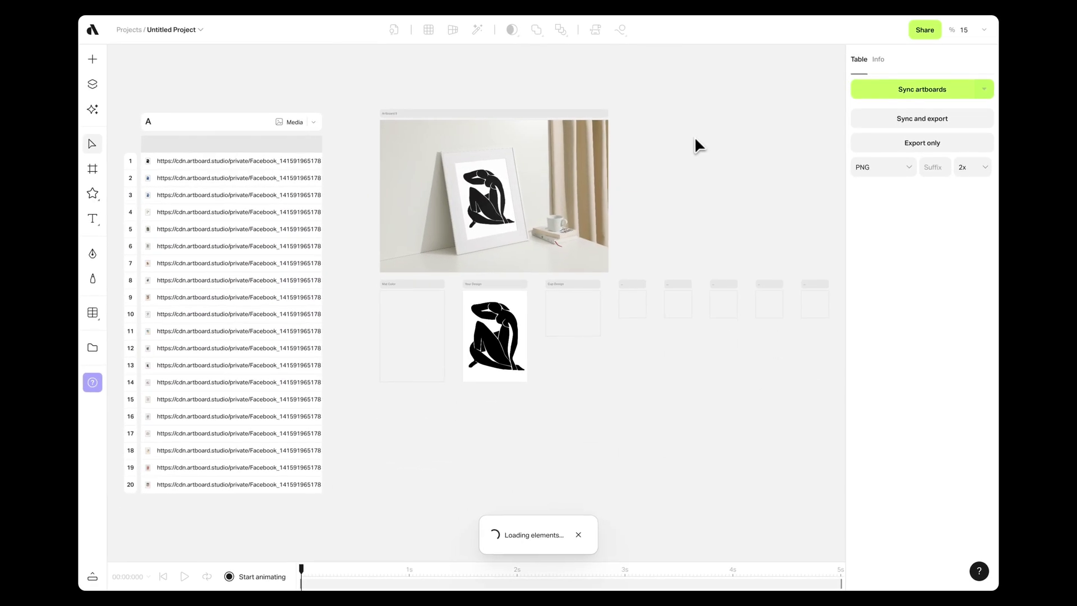
scroll(693, 137, right, 15)
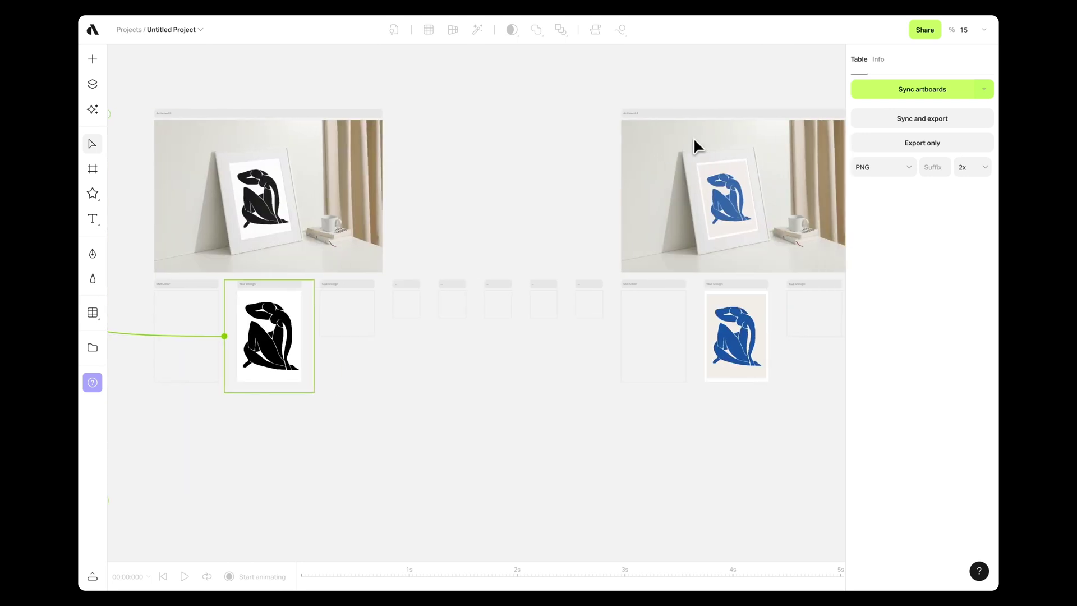
scroll(695, 140, right, 15)
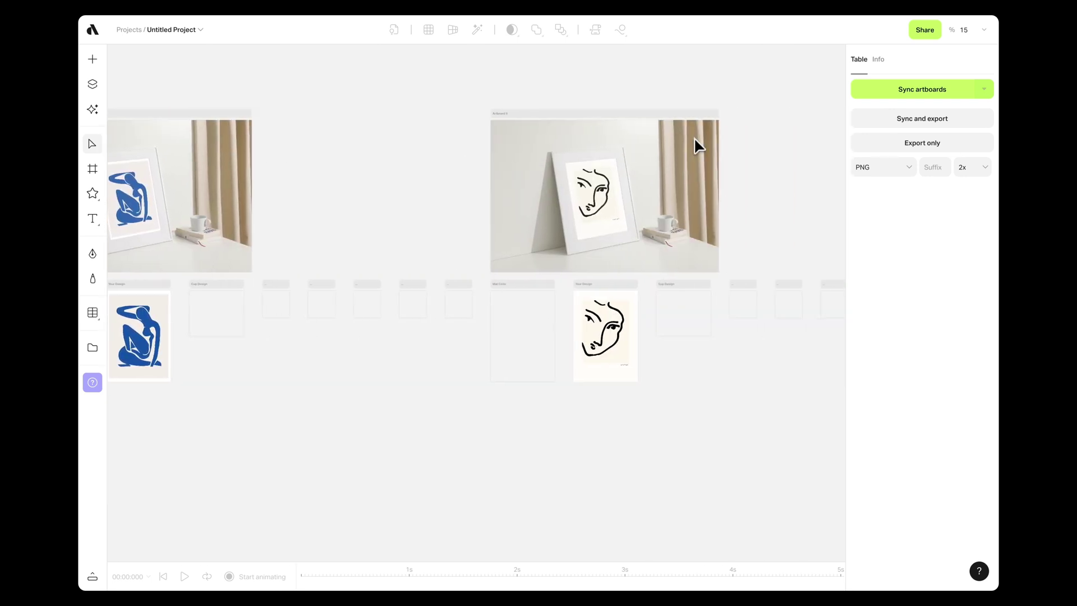
scroll(694, 137, right, 8)
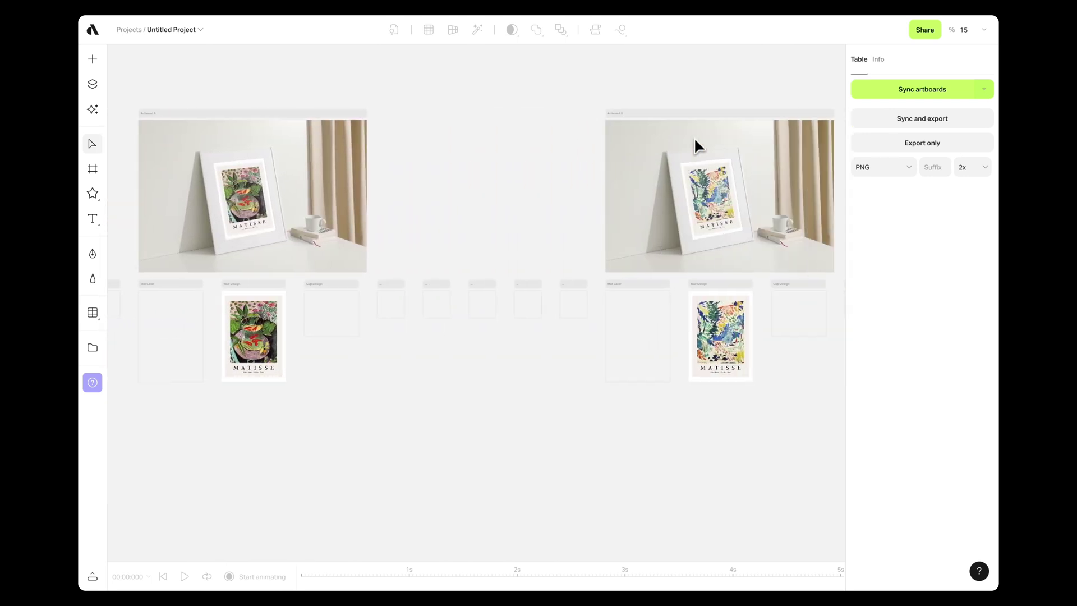
click(628, 115)
key(shift+2)
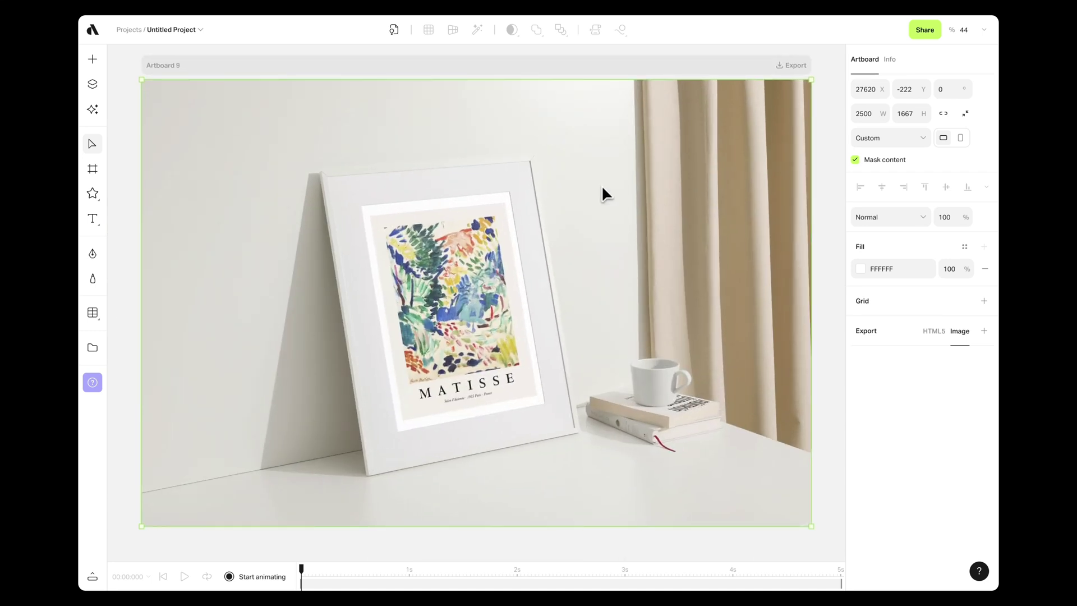
key(shift+1)
click(169, 315)
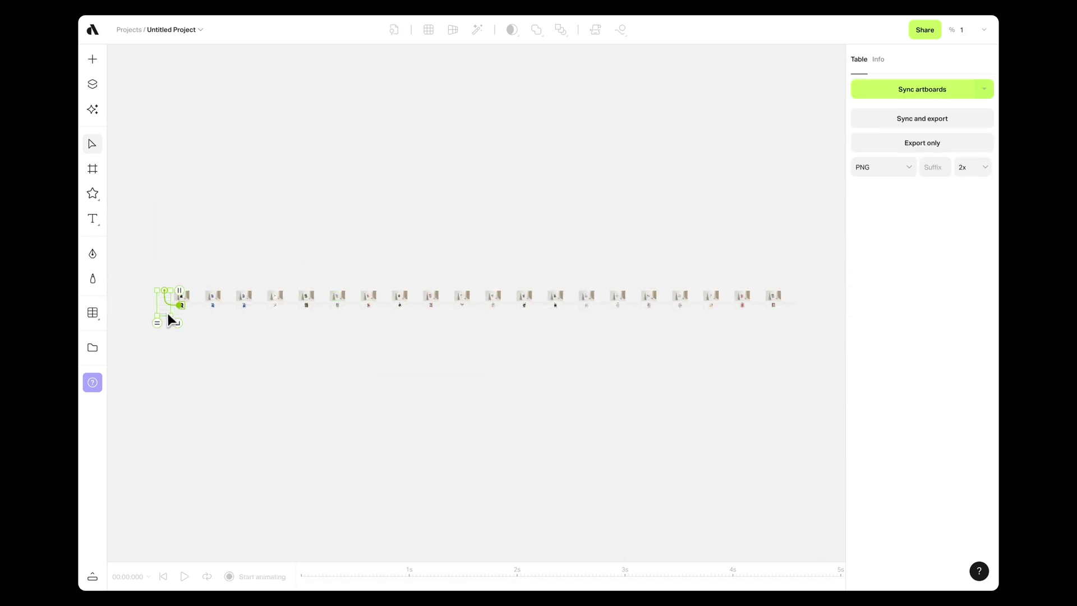
key(shift+2)
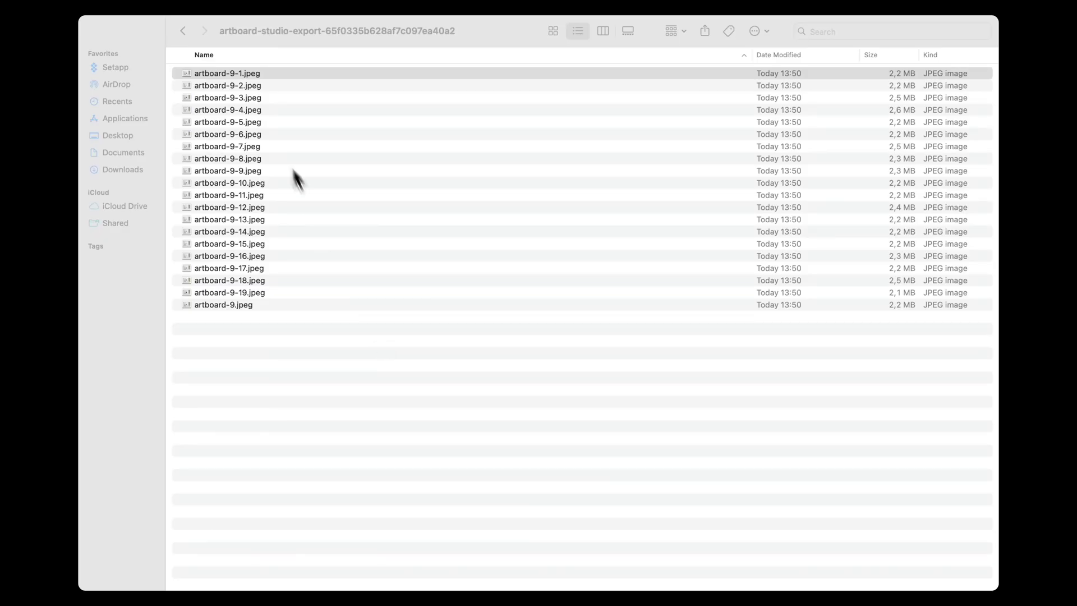
- Quick Look through the exported artboard-9 JPEGs, checking each Matisse poster in its frame
key(space)
key(Down)
key(Down)
key(Down)
key(Down)
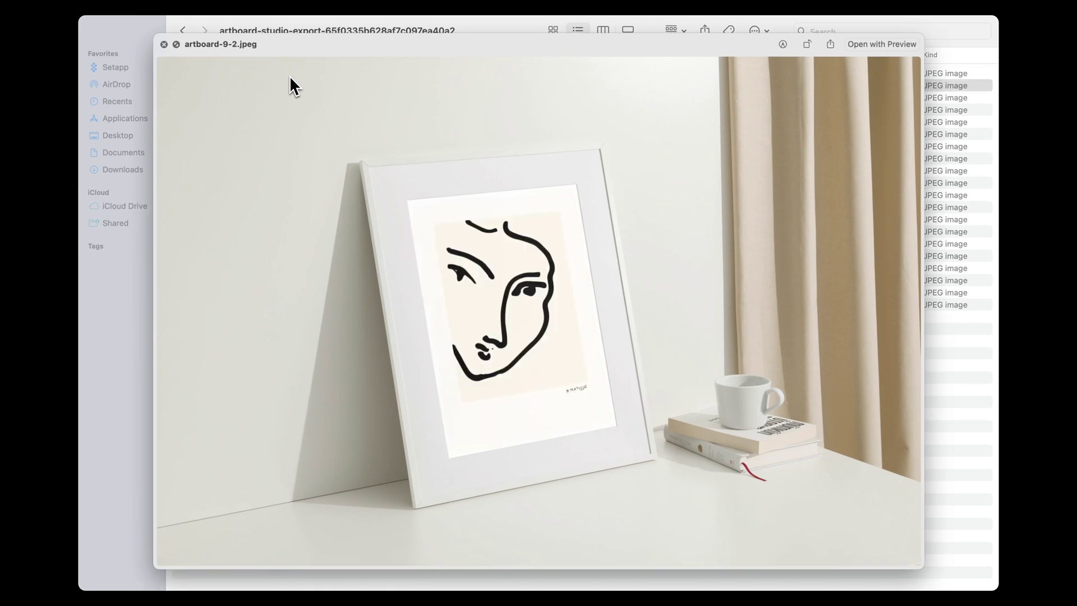
key(Down)
key(Down)
key(Down)
key(Down)
key(Down)
key(Down)
key(Down)
key(Down)
key(Down)
key(Down)
key(Down)
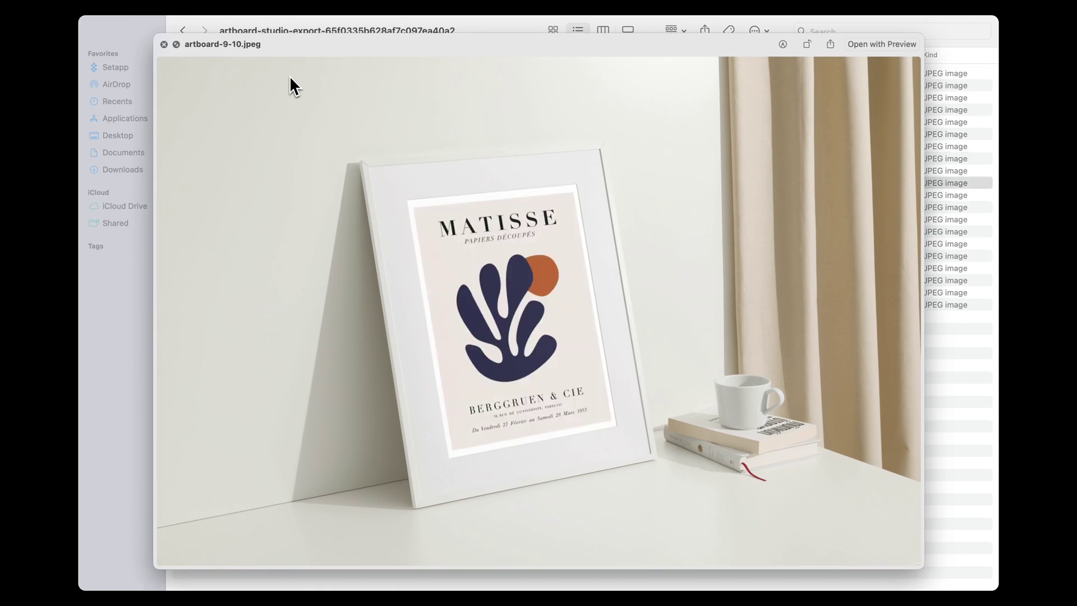
key(Down)
key(Down)
key(Down)
key(Down)
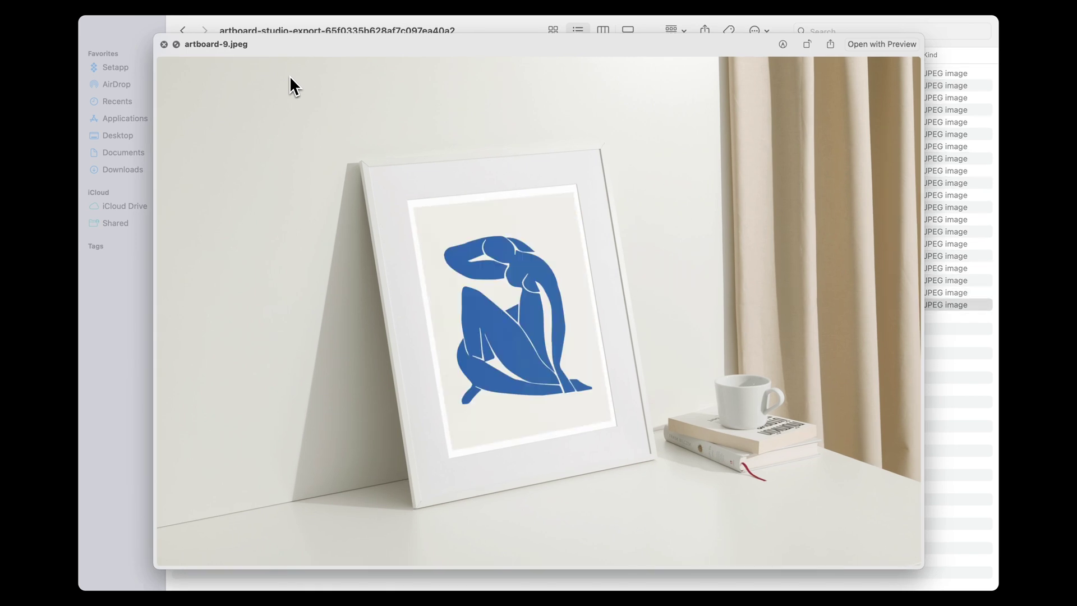
key(space)
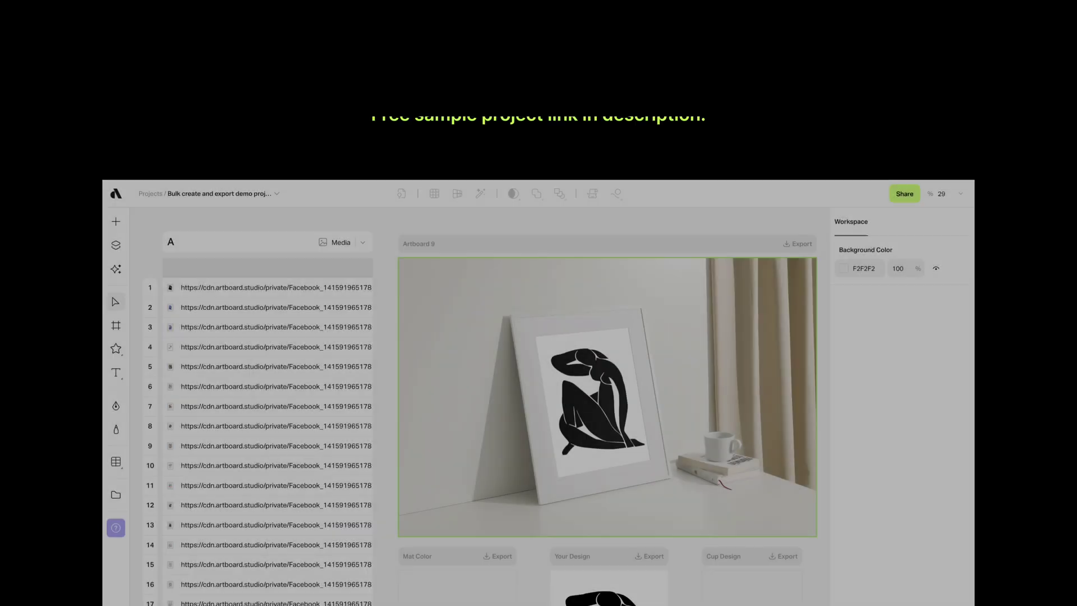